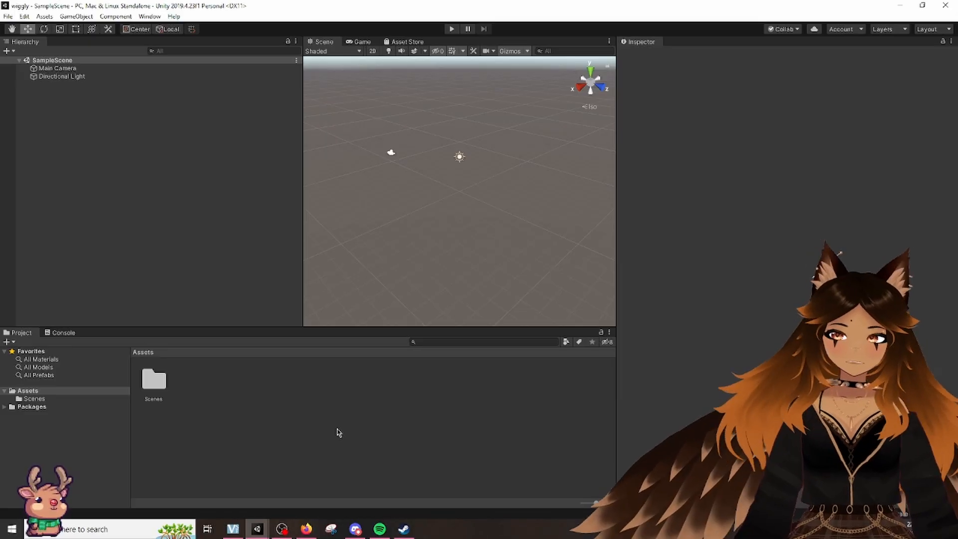
- Import all contents of the custom package UniVRM-0.56.3_3b68.unitypackage from Downloads into the project's Assets
right_click(183, 431)
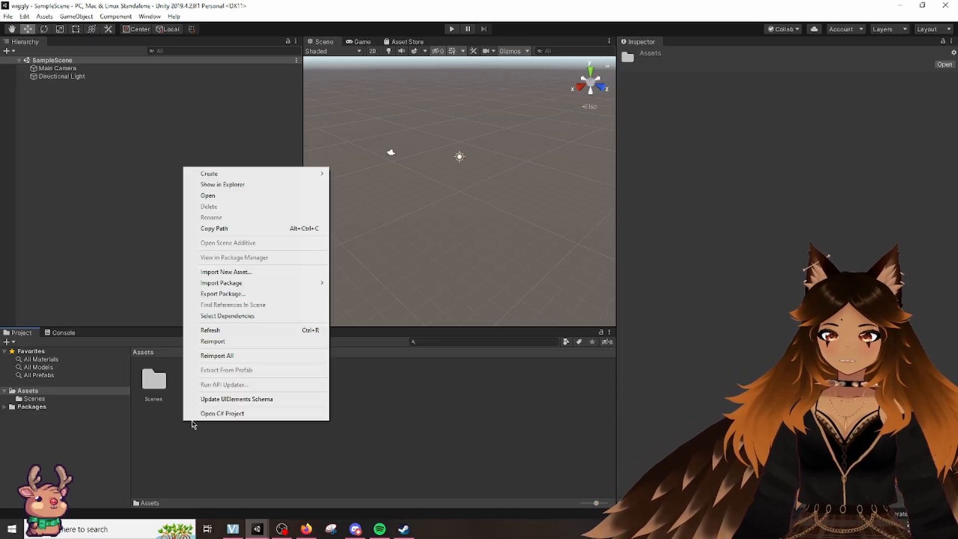
mouse_move(240, 283)
left_click(368, 283)
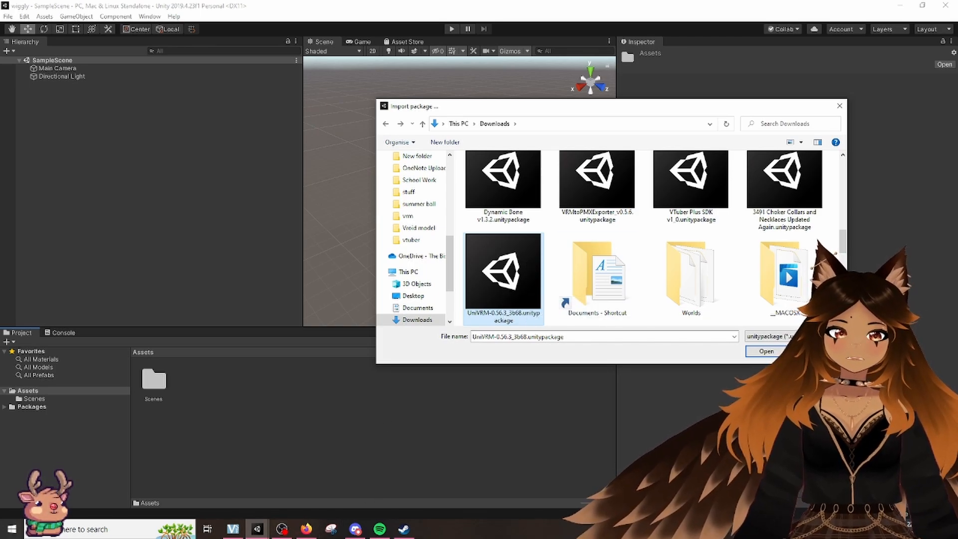
left_click(765, 351)
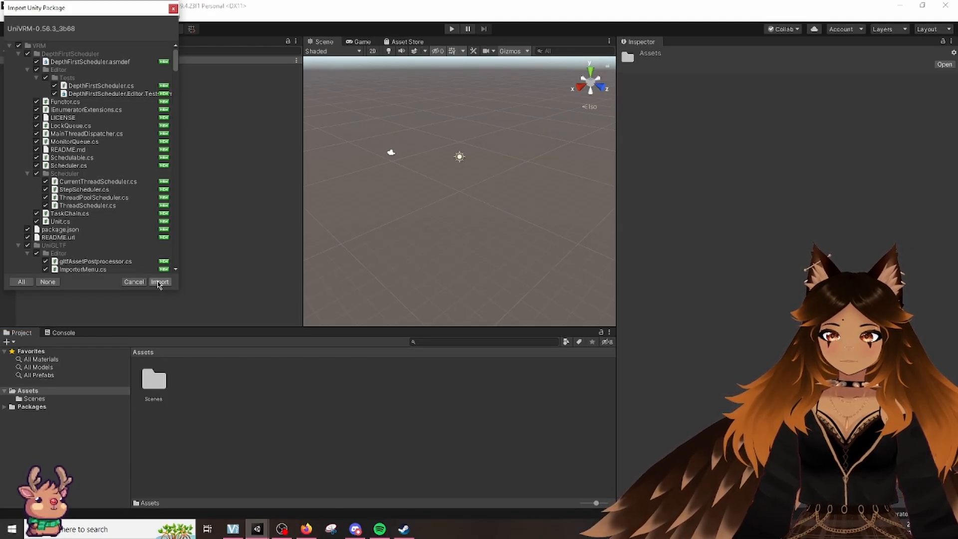
left_click(159, 282)
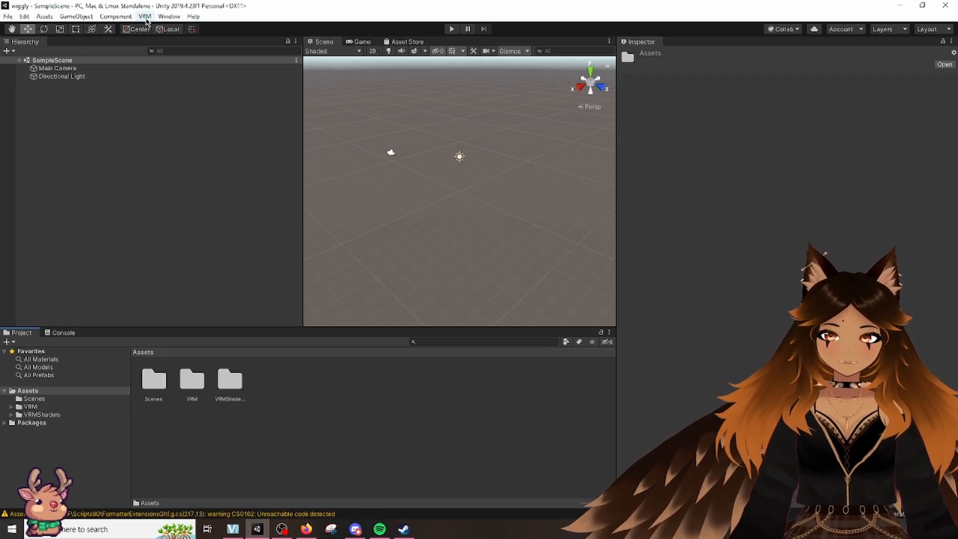
- Import ham.vrm from the emo folder with UniVRM-0.56.3 and save it as the prefab "im smart" in Assets
left_click(146, 17)
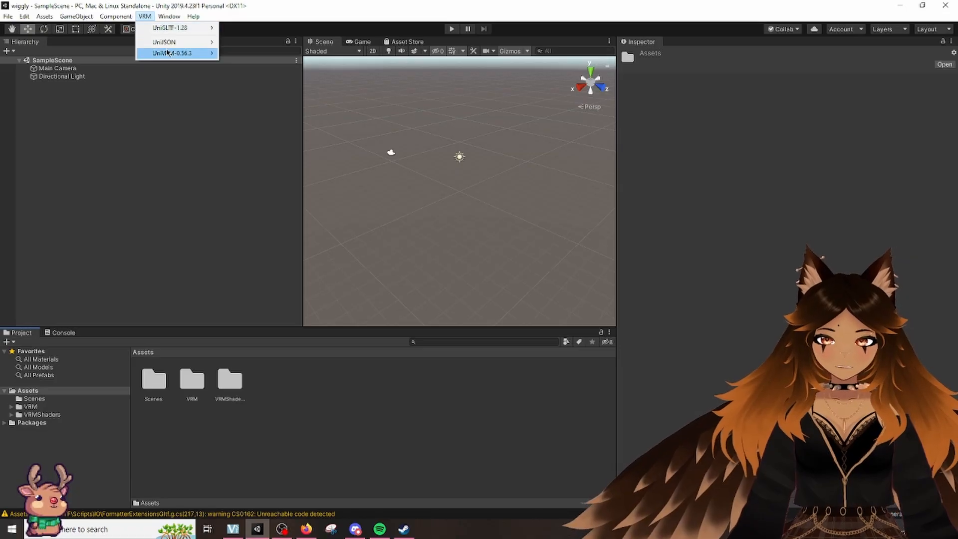
mouse_move(168, 53)
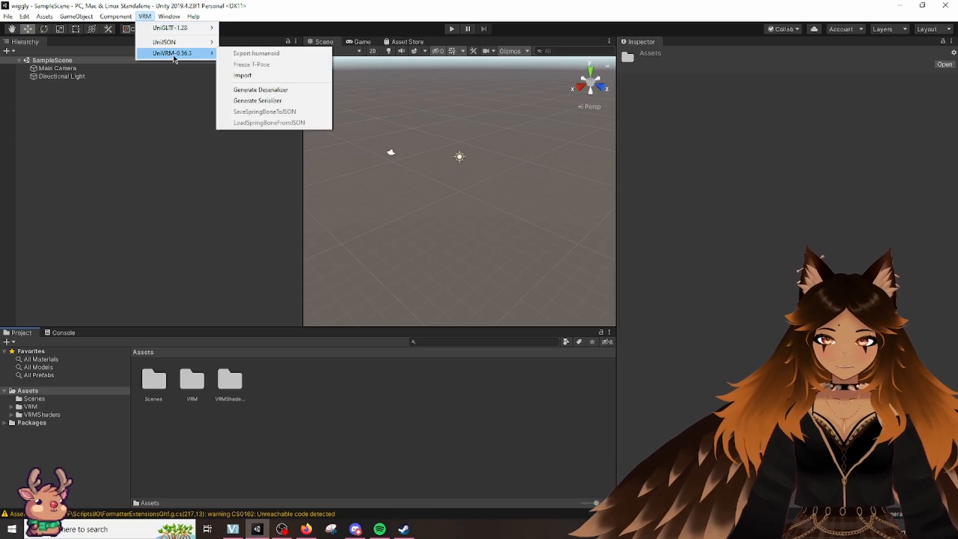
left_click(275, 75)
scroll(443, 239, "down", 5)
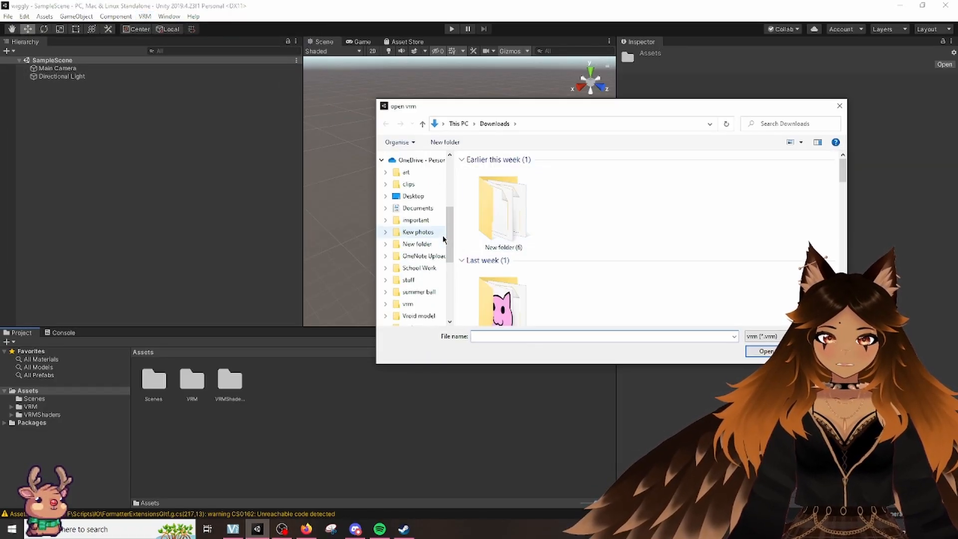
scroll(434, 239, "up", 4)
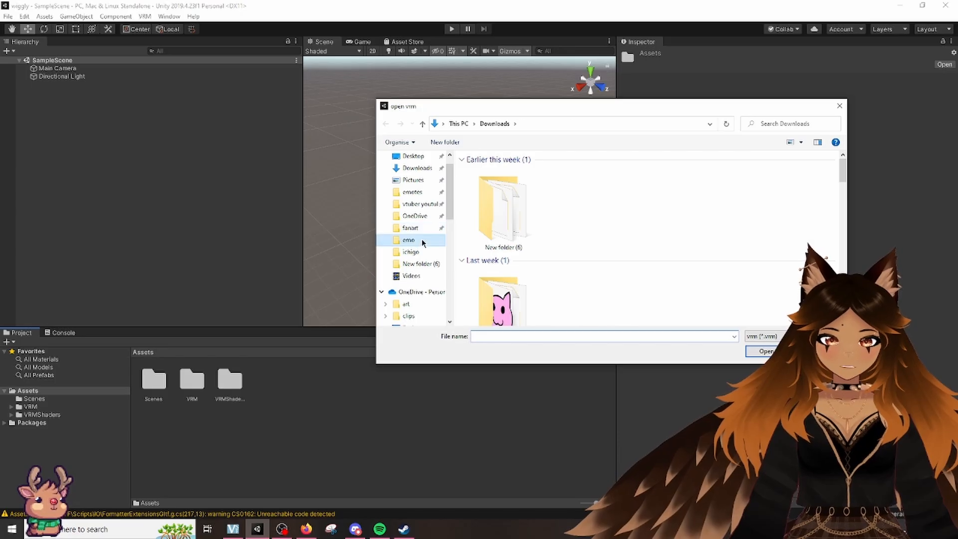
left_click(422, 241)
left_click(595, 246)
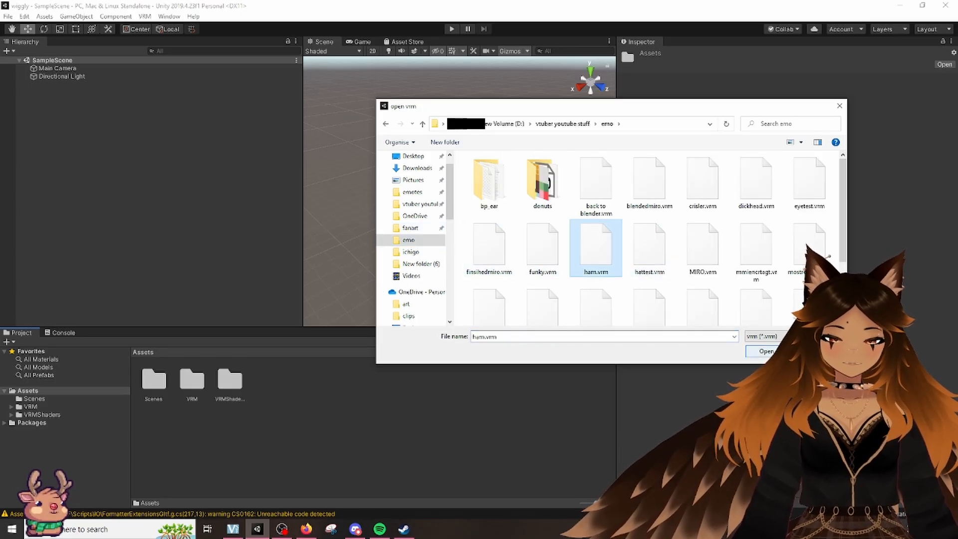
left_click(766, 351)
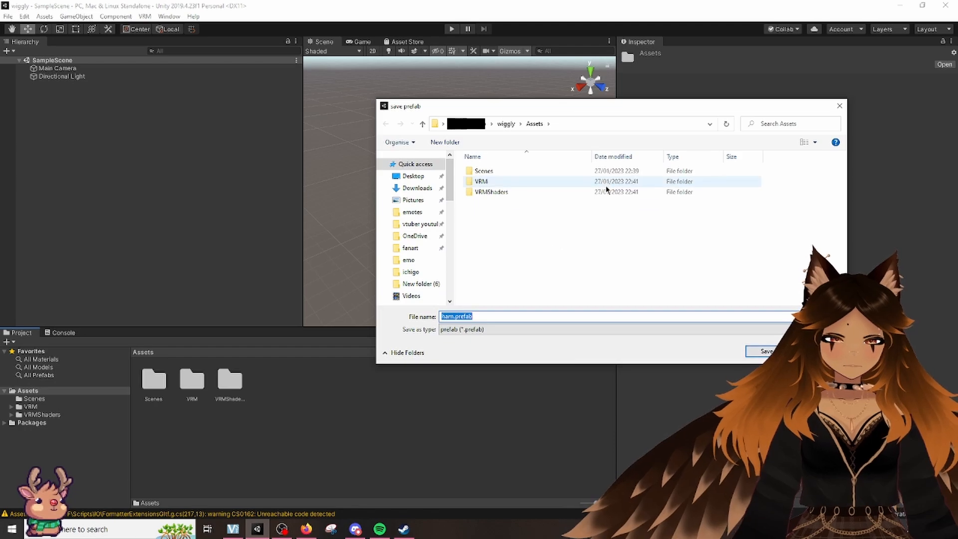
left_click(769, 351)
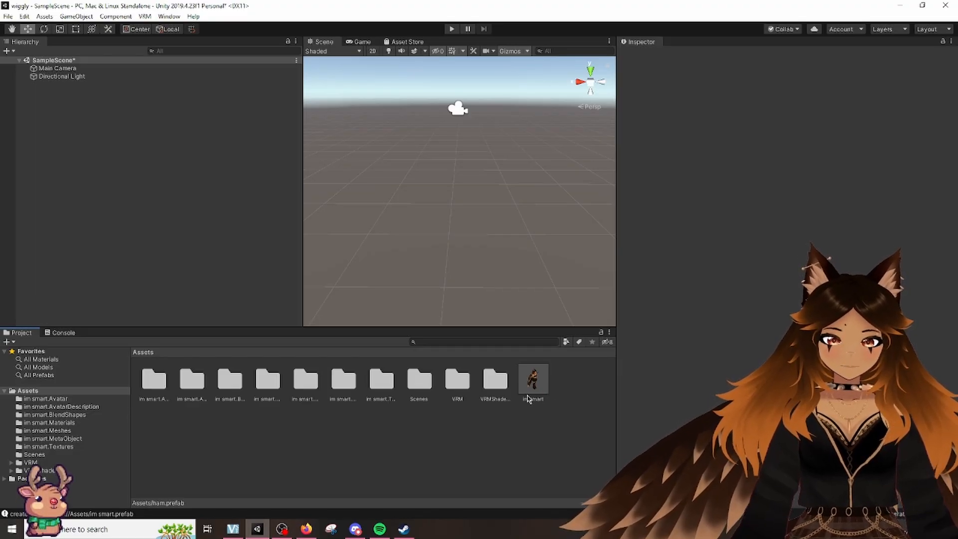
- Add the im smart avatar prefab to the SampleScene hierarchy and check it in the scene view
left_click_drag(532, 383, 149, 119)
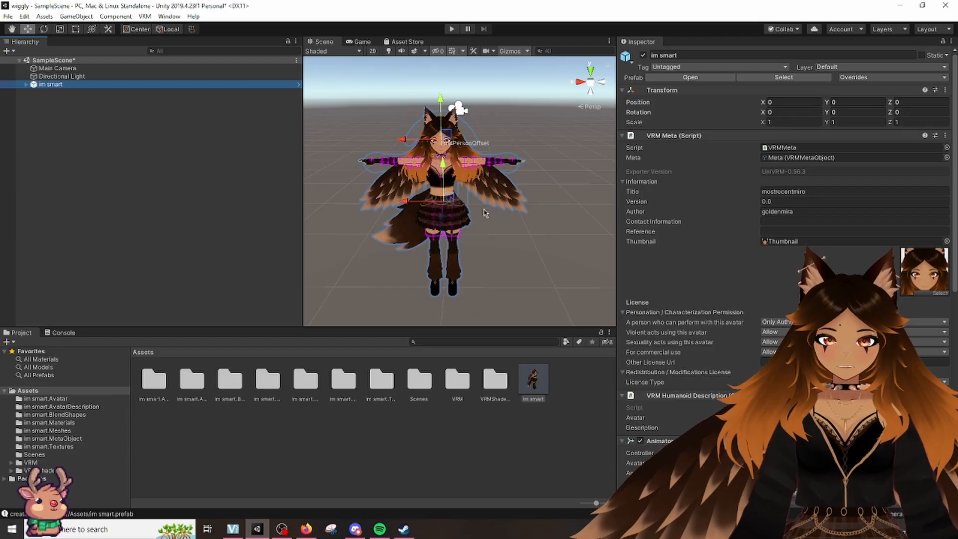
scroll(485, 214, "up", 4)
scroll(493, 217, "down", 4)
scroll(496, 219, "up", 2)
left_click(118, 176)
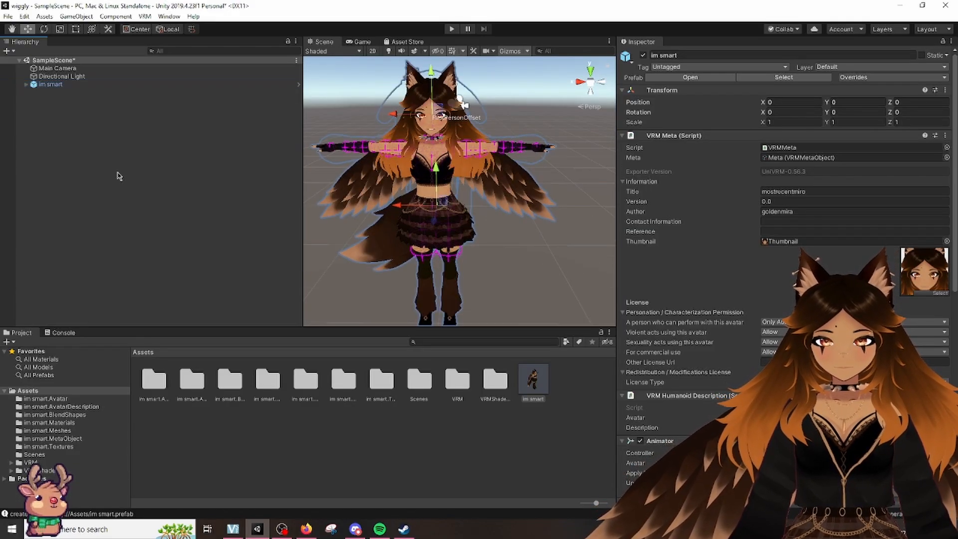
left_click(67, 85)
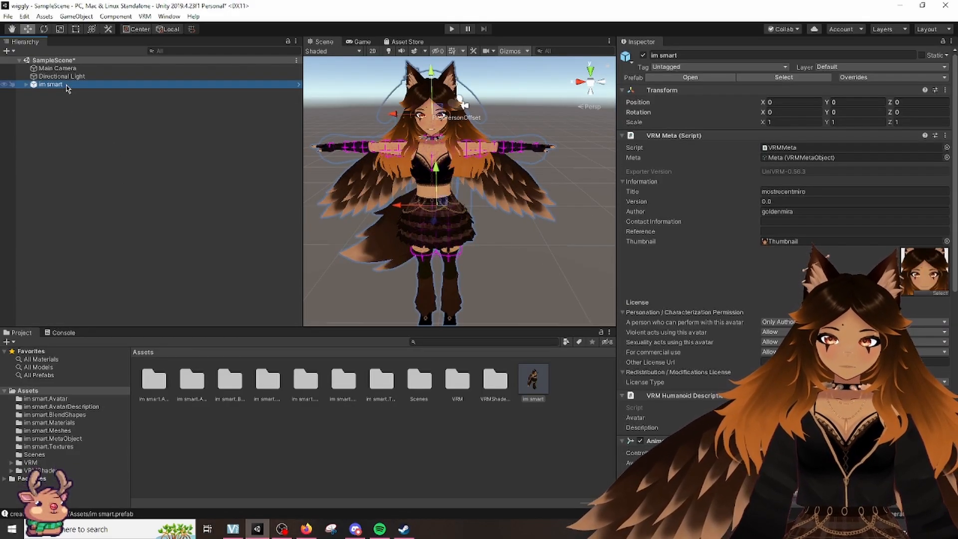
left_click(227, 132)
- Switch to Firefox and download the free rabbit hat insamoza.zip from its BOOTH page
right_click(200, 433)
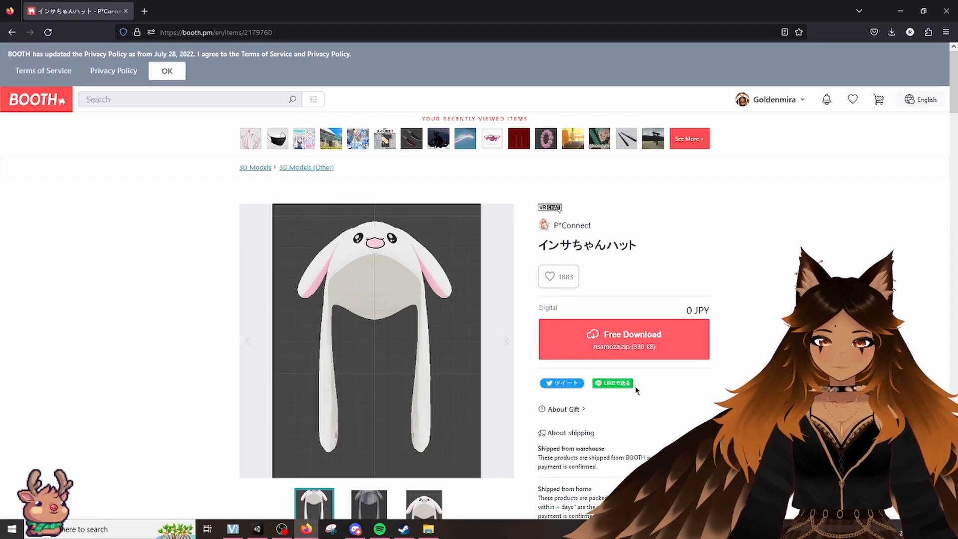
scroll(636, 390, "down", 2)
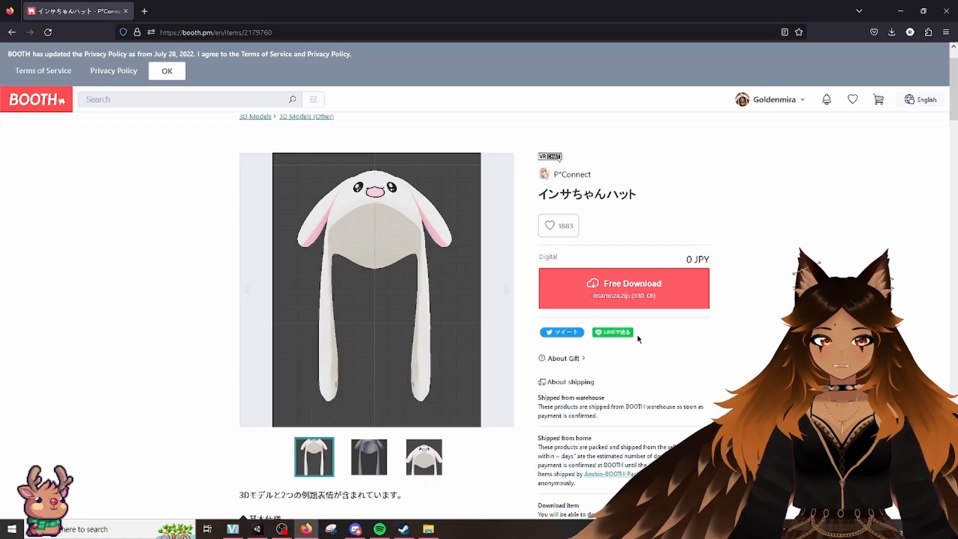
left_click(596, 299)
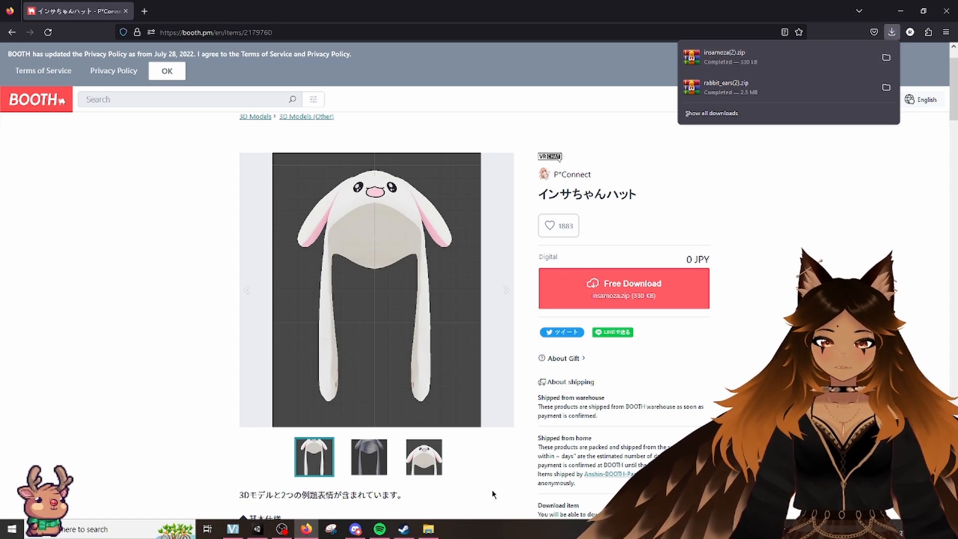
- Locate insamoza.unitypackage in the assets folder in File Explorer, and return to Unity
left_click(428, 528)
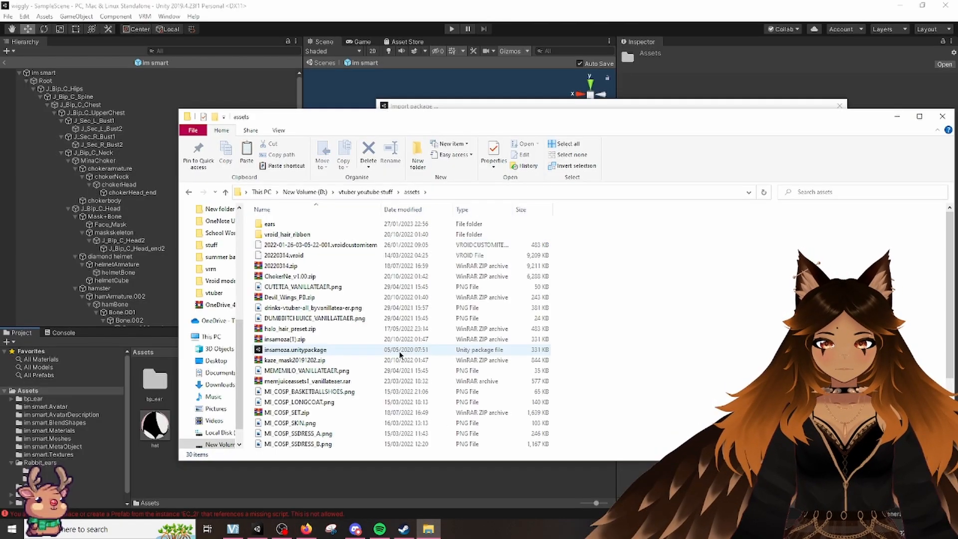
left_click(319, 350)
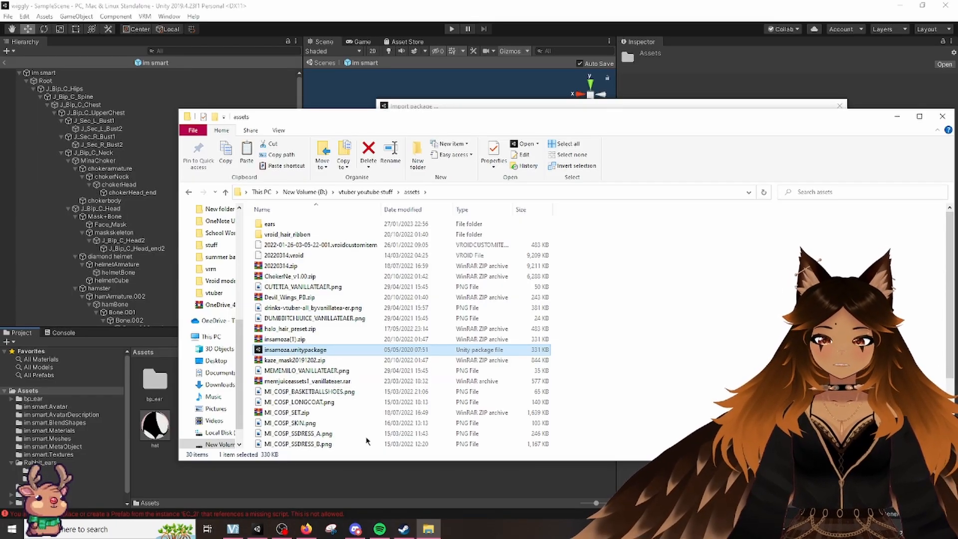
left_click(297, 493)
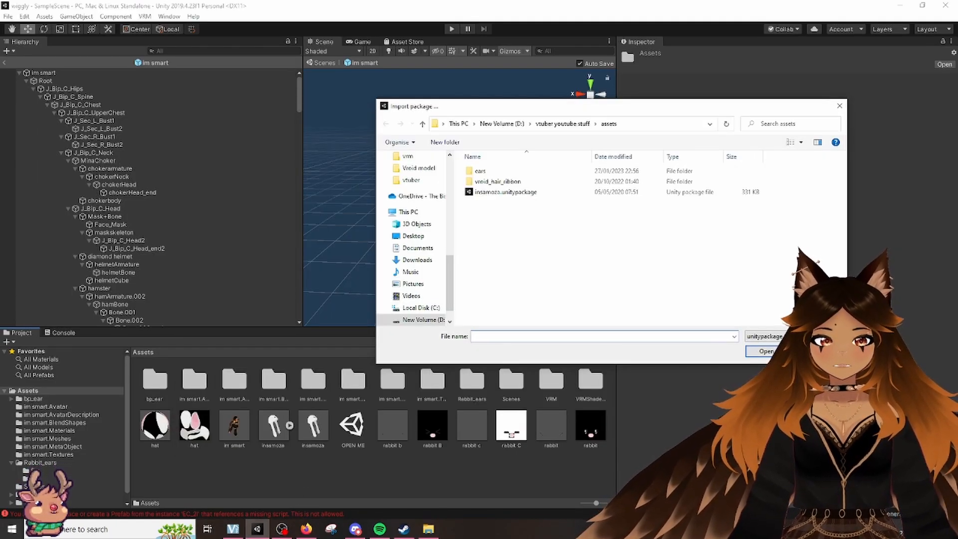
key("Escape")
- Import the custom package insamoza.unitypackage into the project's Assets
right_click(497, 203)
mouse_move(569, 320)
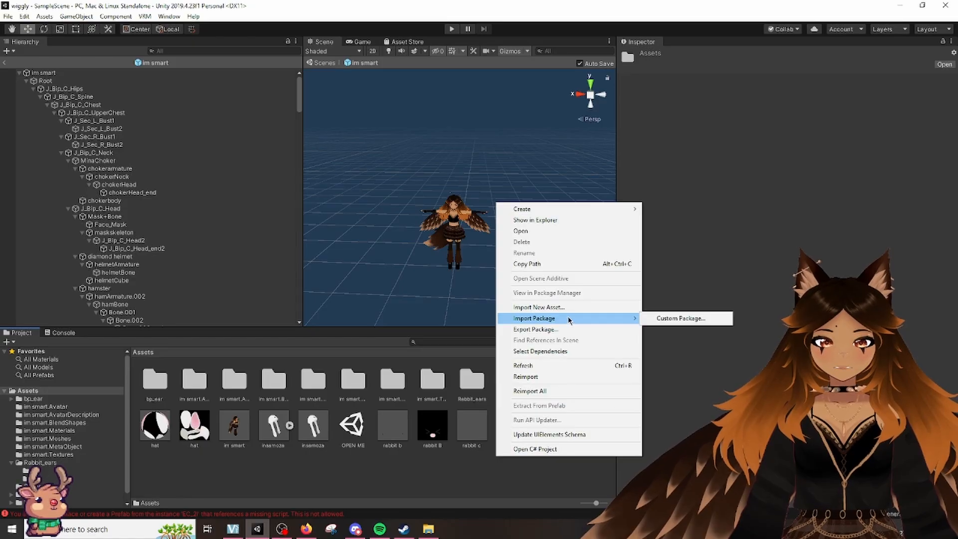
left_click(681, 317)
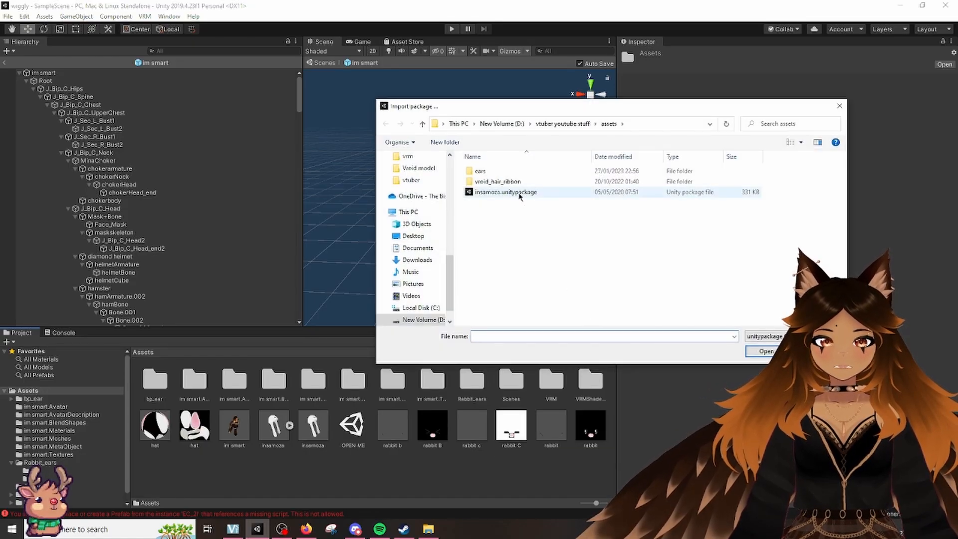
left_click(519, 193)
left_click(765, 351)
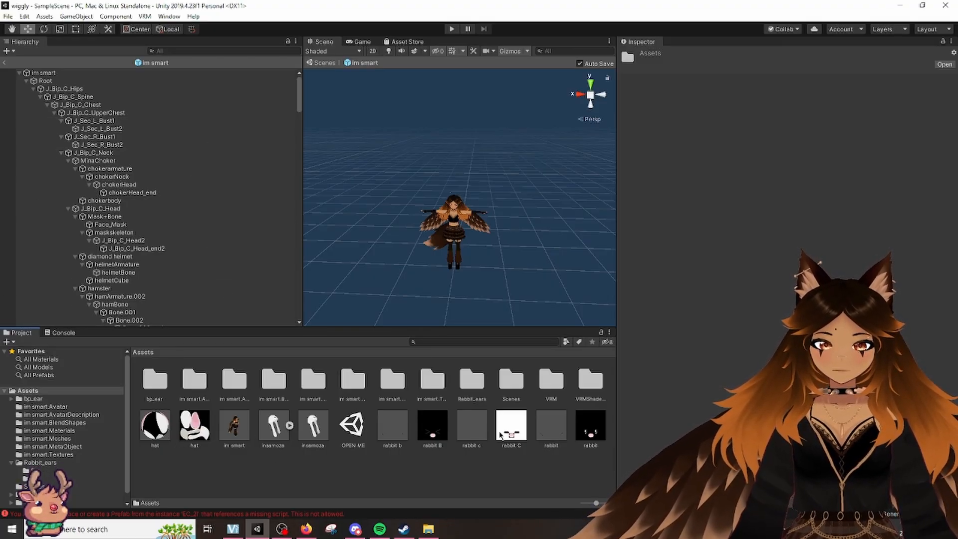
- Return to the scene and open the prefab asset of the im smart avatar for editing
scroll(435, 273, "up", 3)
left_click(273, 425)
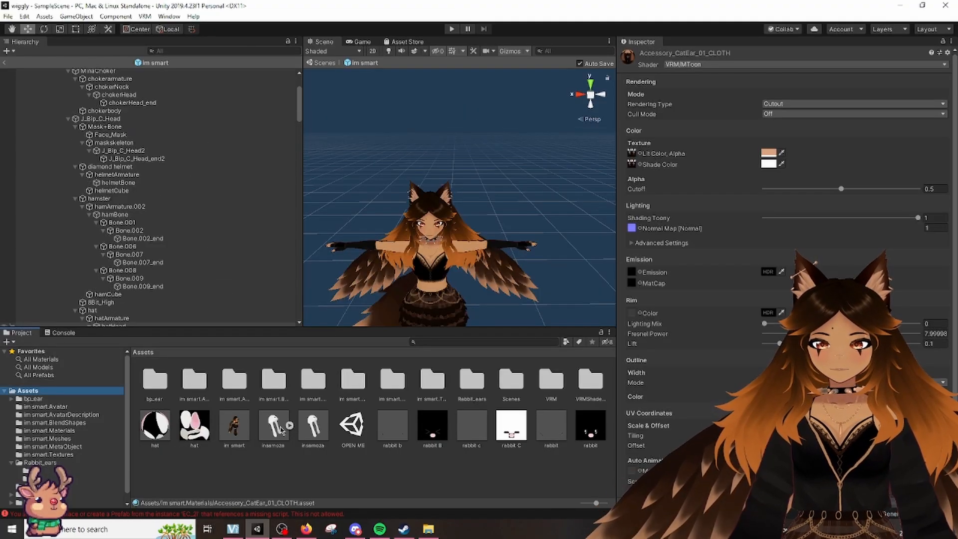
left_click(4, 63)
right_click(66, 89)
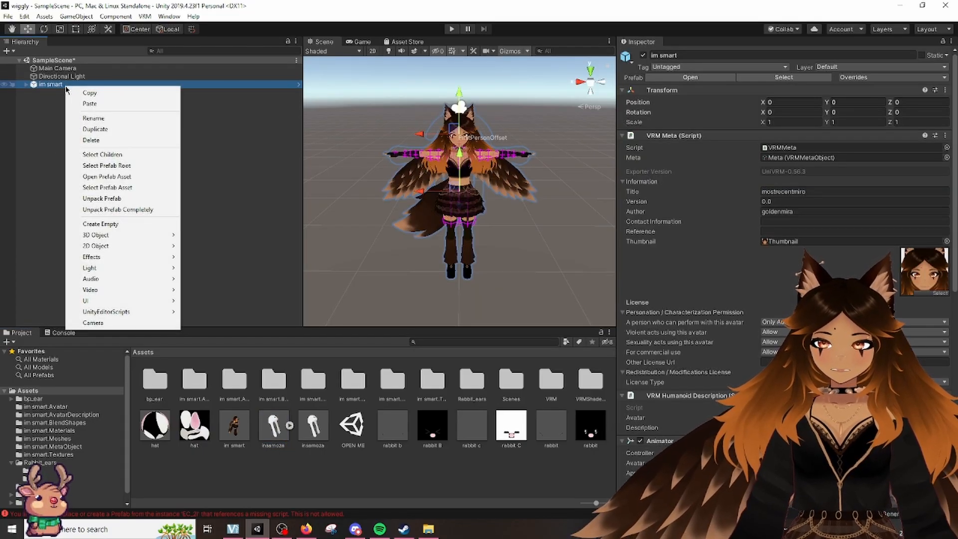
left_click(125, 176)
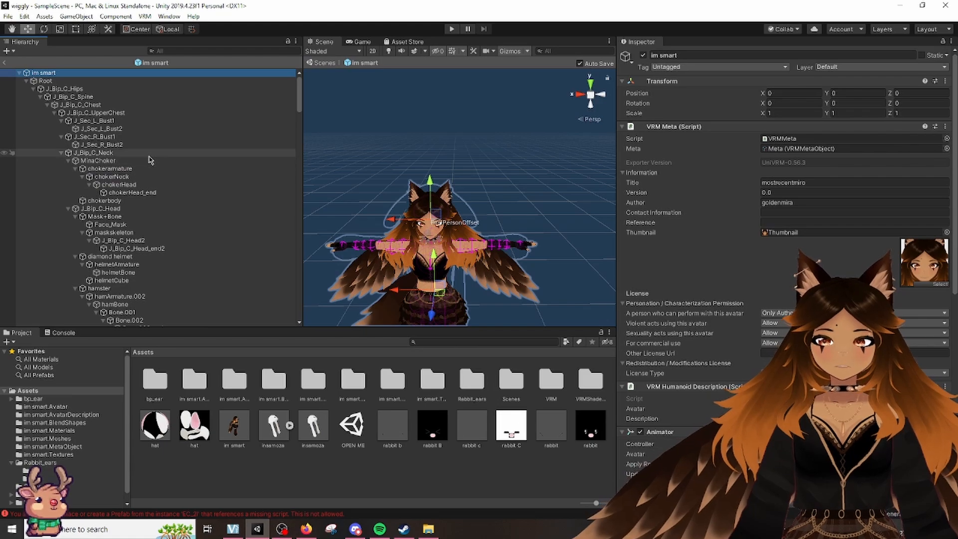
- Add the insamoza hat model as a child of the avatar's J_Bip_C_Head bone
left_click(283, 425)
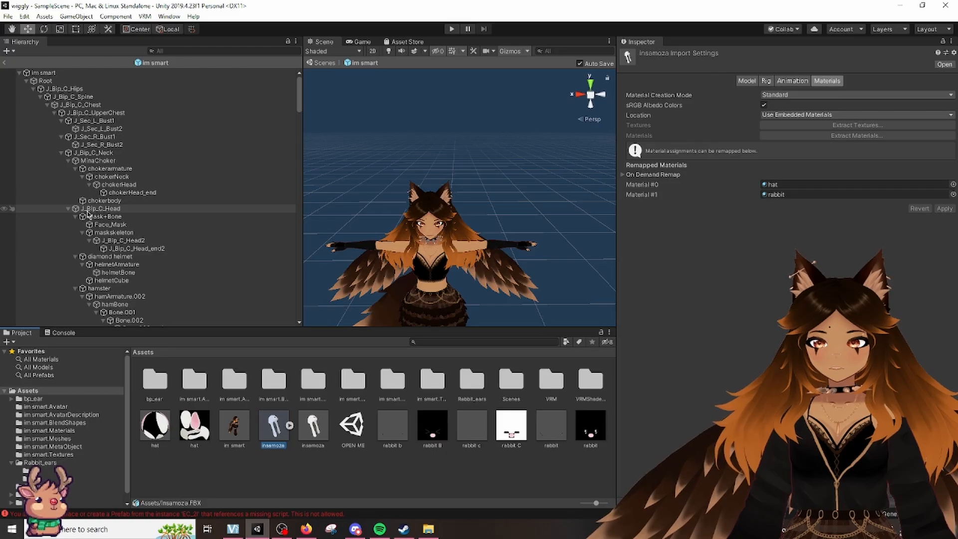
left_click(115, 209)
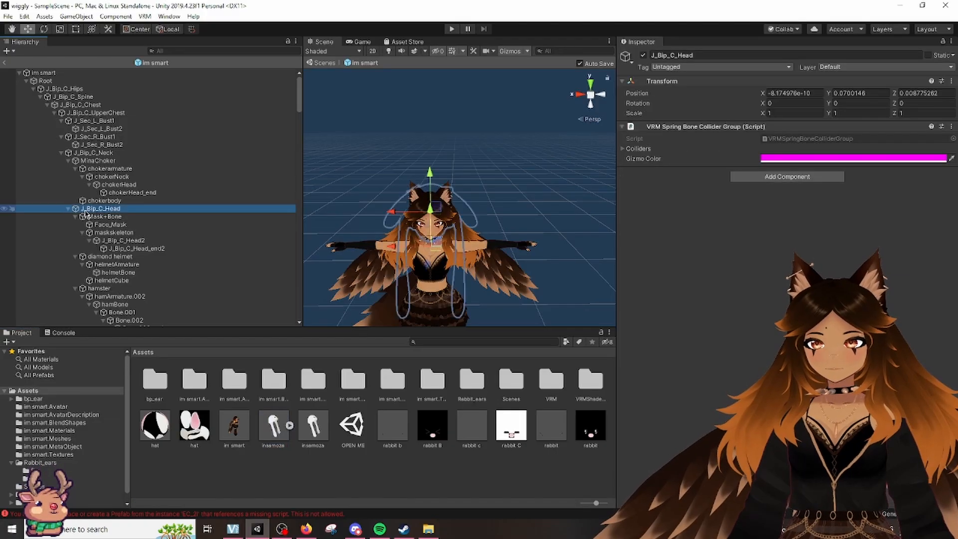
left_click_drag(273, 427, 132, 212)
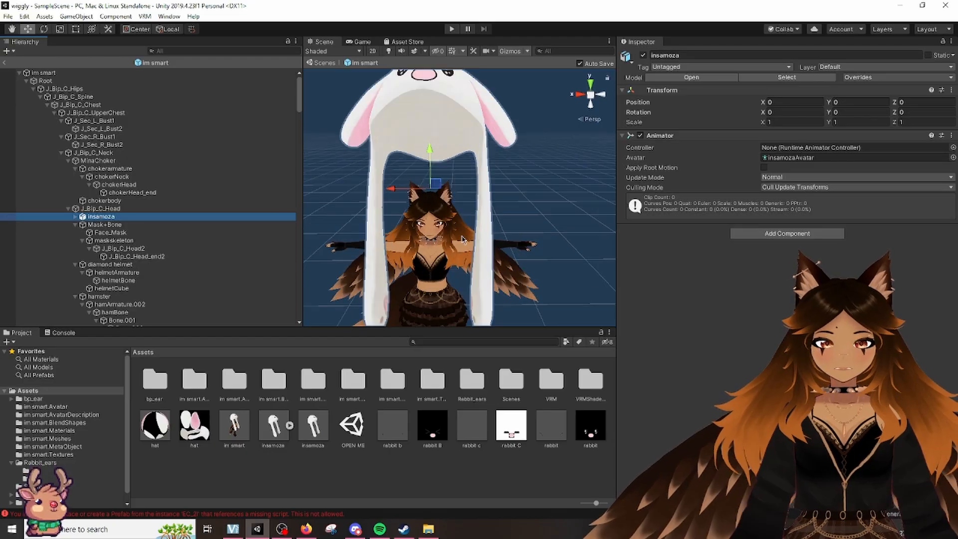
- Set the insamoza hat's scale to 0.5 on the X, Y and Z axes
scroll(463, 239, "down", 3)
scroll(455, 232, "up", 2)
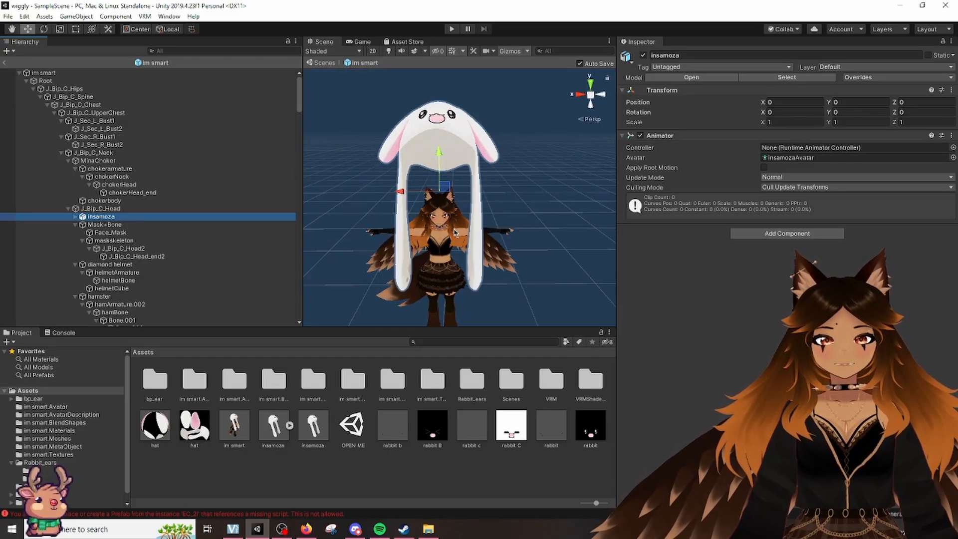
left_click(792, 122)
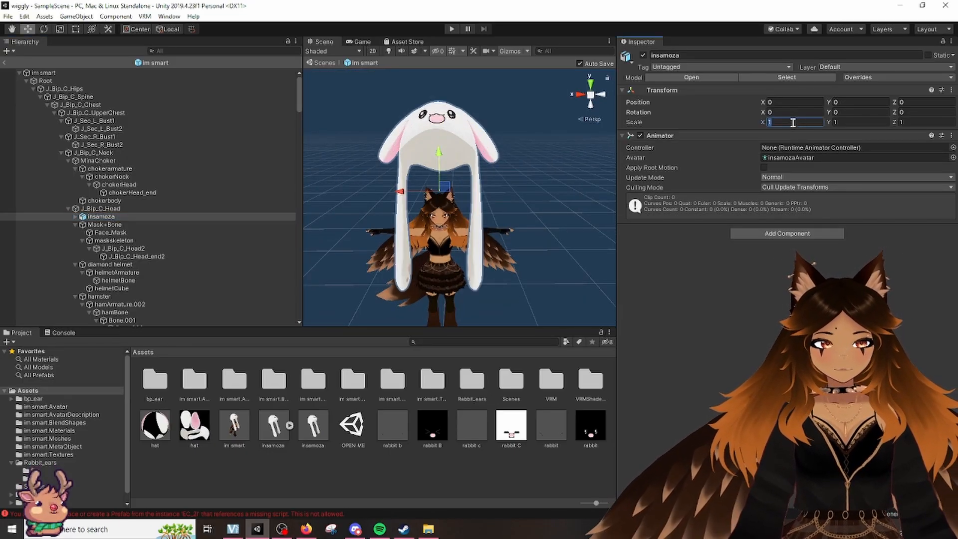
type("0")
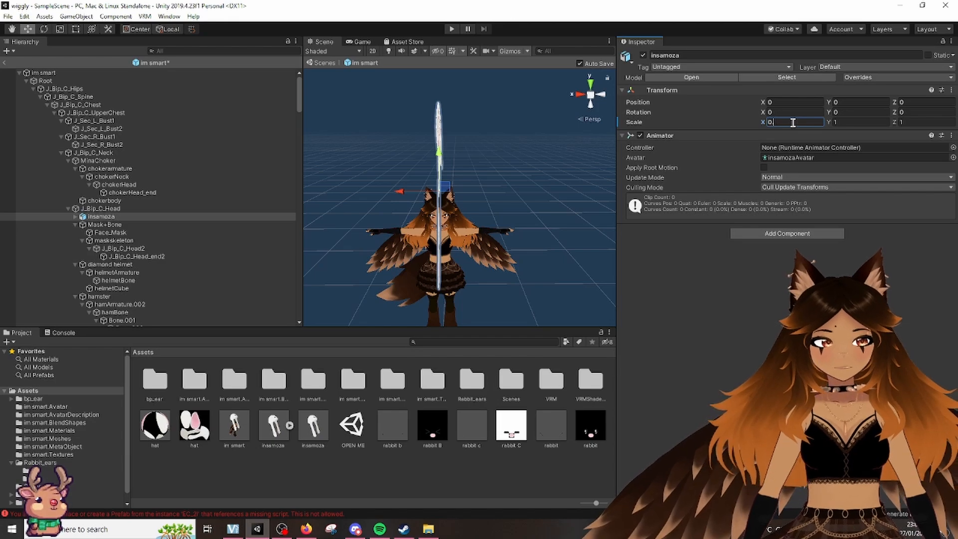
type(".5")
key("Tab")
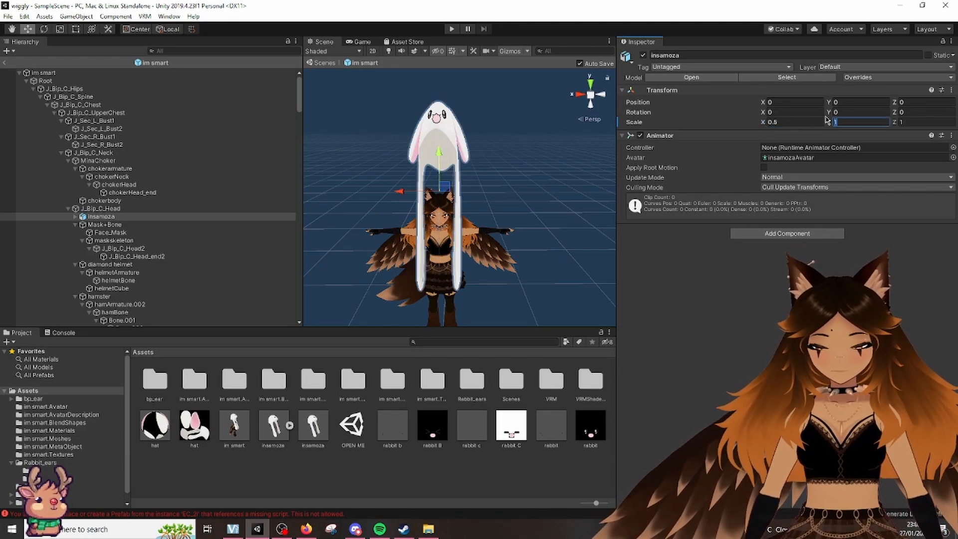
type("0.5")
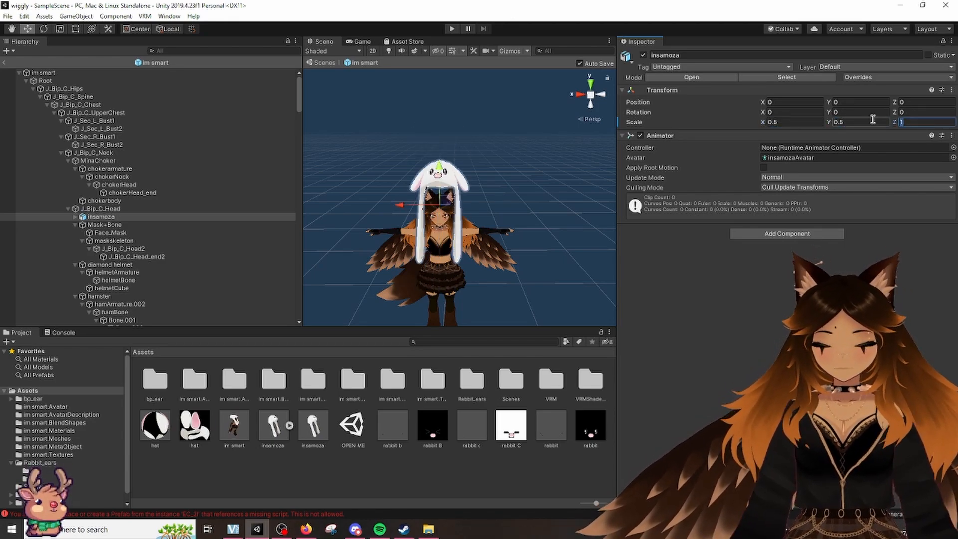
type("0.5")
scroll(492, 228, "up", 8)
scroll(489, 226, "down", 5)
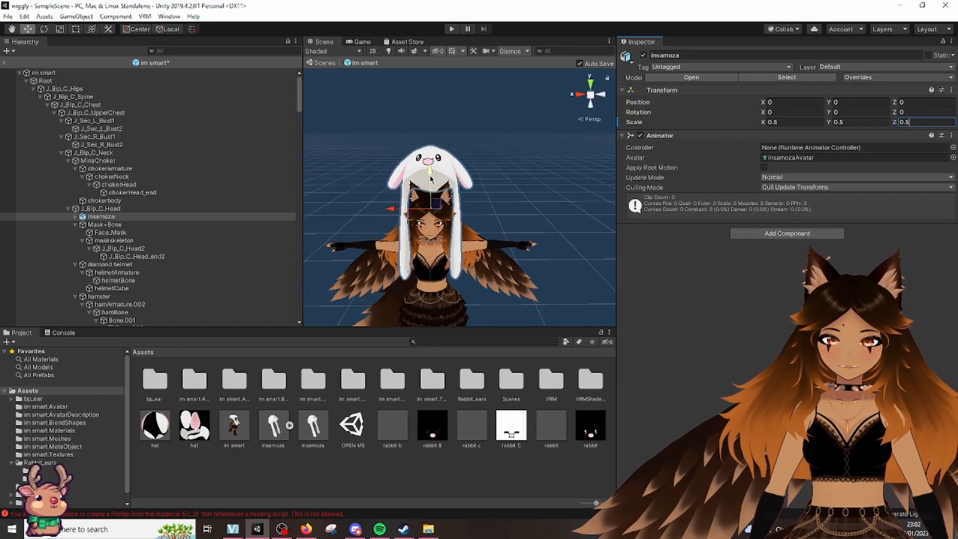
- Move the insamoza hat down and forward on the head to about Y -0.21 and Z 0.073
left_click_drag(435, 169, 438, 203)
right_click_drag(483, 213, 389, 217)
middle_click_drag(498, 200, 384, 187)
right_click_drag(504, 186, 432, 178)
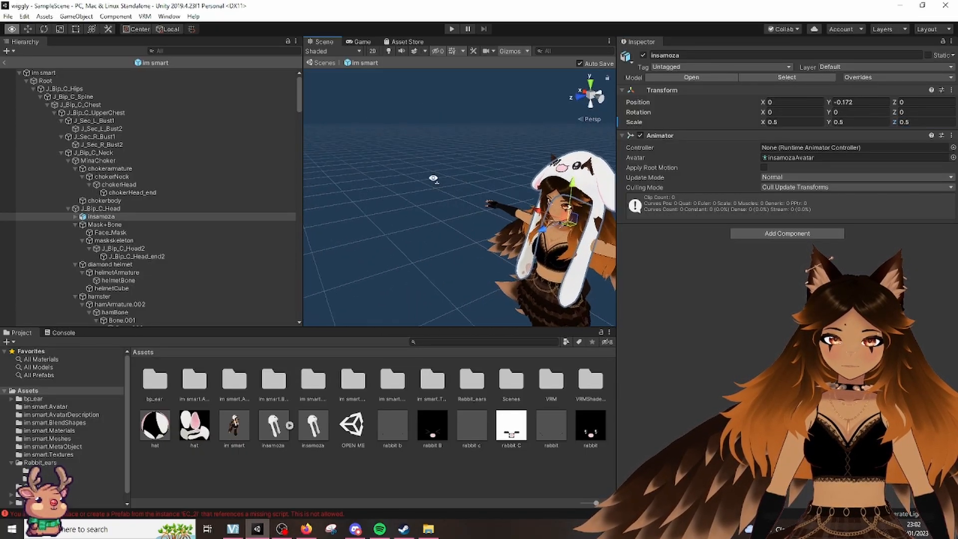
middle_click_drag(504, 182, 399, 174)
right_click_drag(499, 177, 389, 172)
middle_click_drag(541, 198, 434, 115)
middle_click_drag(523, 239, 510, 192)
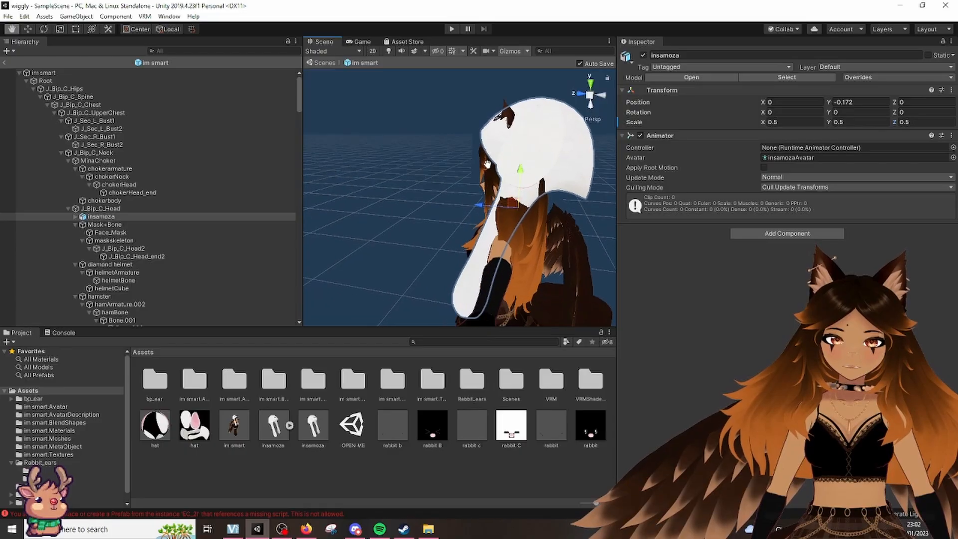
left_click_drag(504, 208, 481, 203)
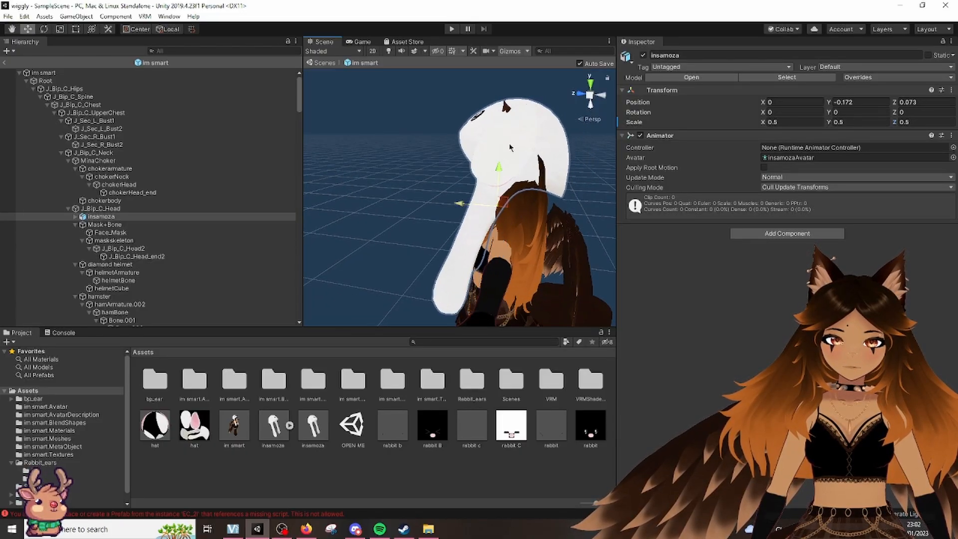
left_click_drag(496, 168, 497, 181)
middle_click_drag(497, 181, 458, 177)
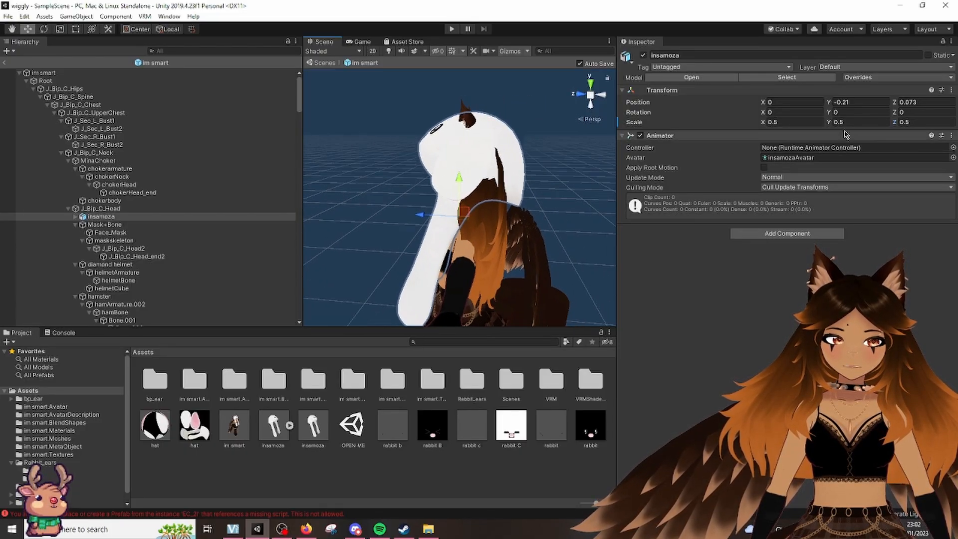
left_click(848, 123)
type("0.6")
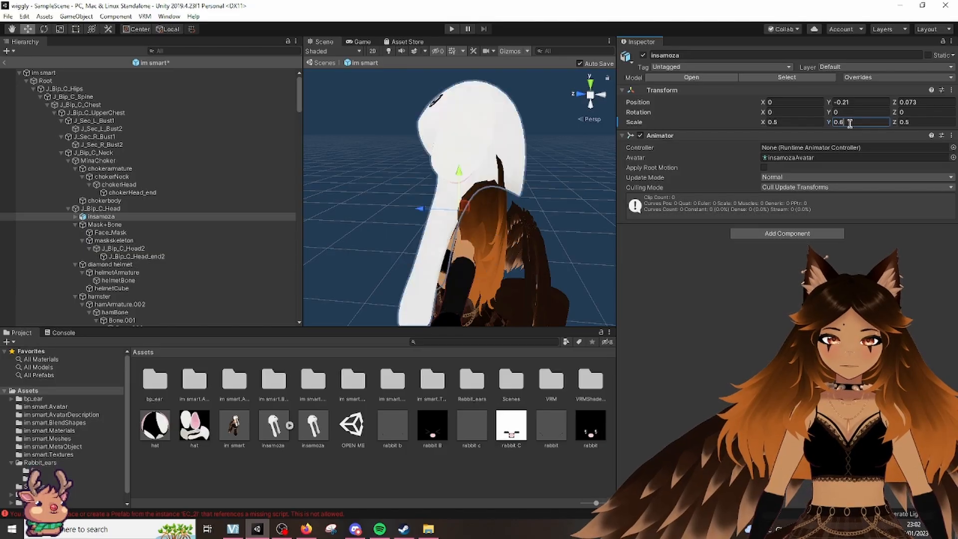
key("BackSpace")
type("5")
- Set the hat's scale to 0.6 on the X and Z axes, checking the fit from the front
left_click(798, 121)
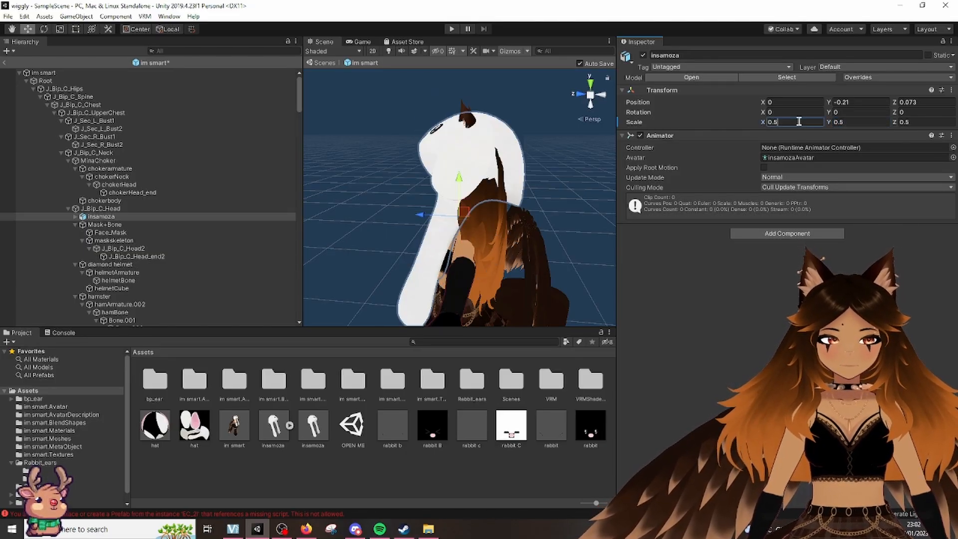
type("0.6")
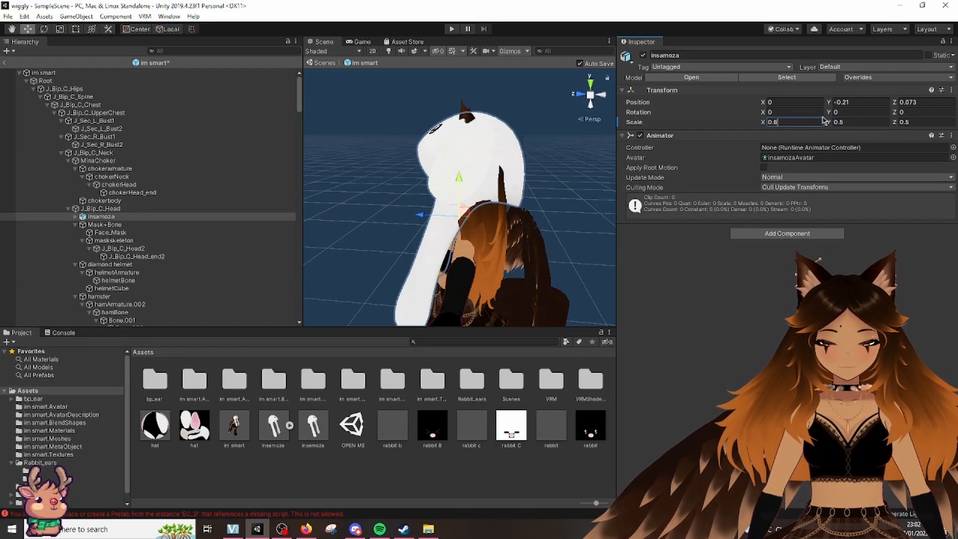
key("BackSpace")
type("7")
key("Tab")
key("Tab")
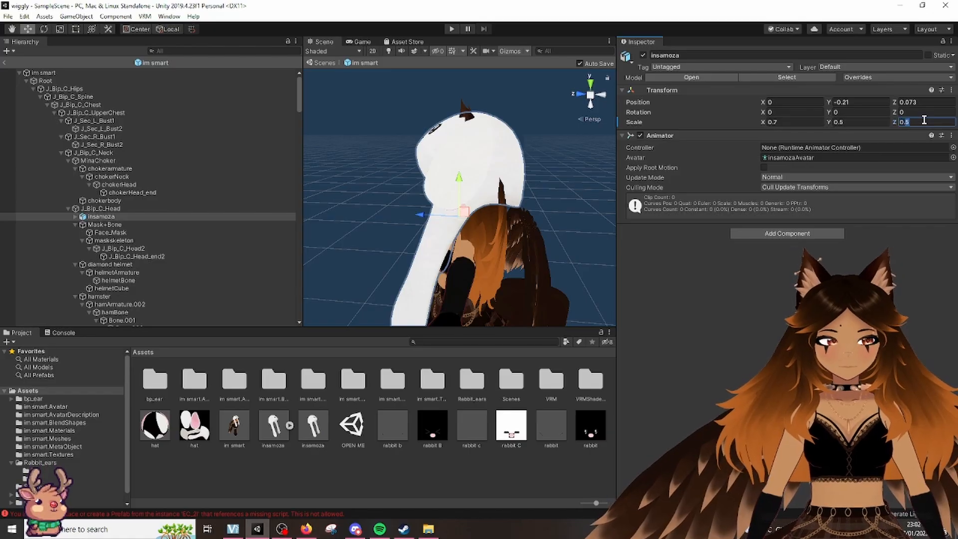
type("0.8")
left_click_drag(489, 182, 531, 222, "alt")
left_click_drag(452, 219, 581, 219, "alt")
left_click(809, 123)
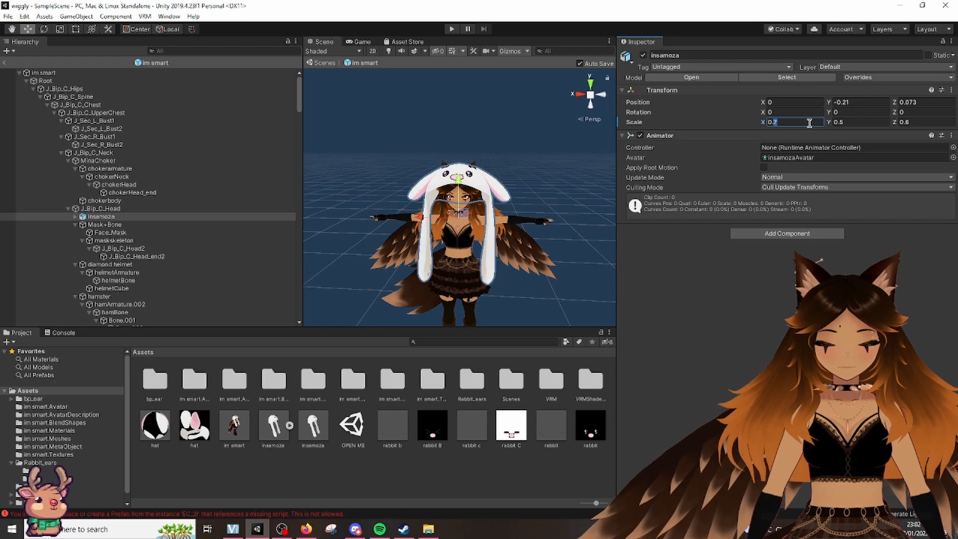
type("0.8")
left_click(551, 179)
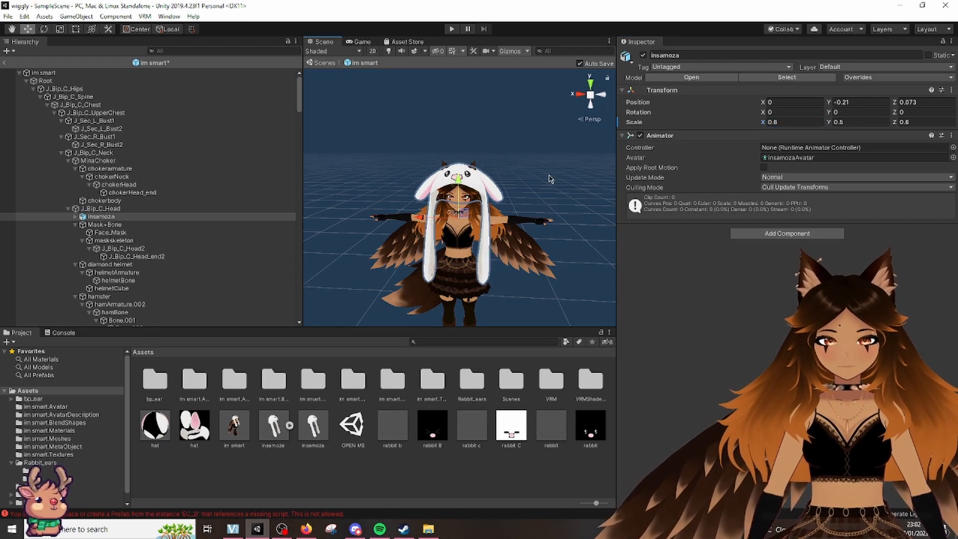
- Rename the insamoza hat as newhat, its armature as newhatarm and its head bone as newhatHead
scroll(526, 195, "up", 5)
scroll(528, 192, "down", 3)
scroll(527, 193, "up", 3)
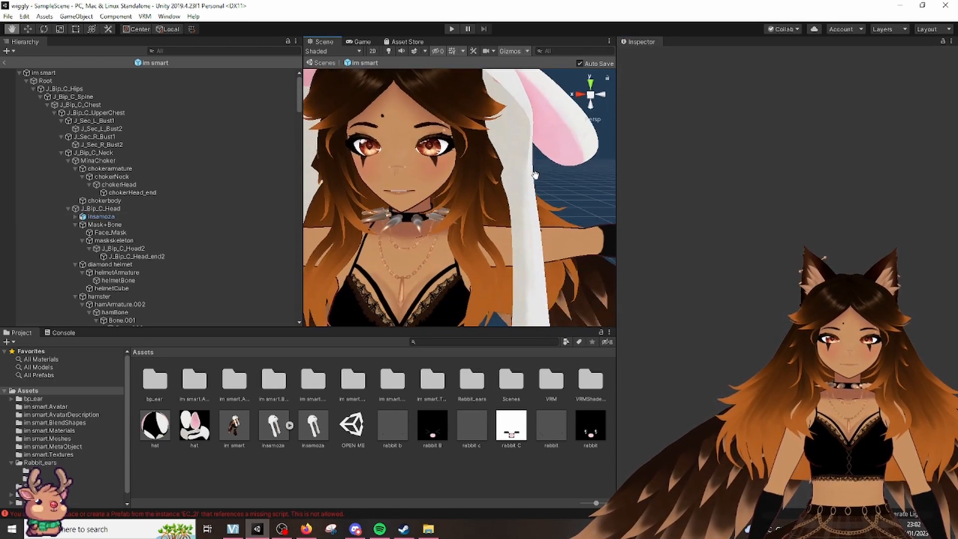
scroll(528, 193, "down", 3)
right_click(133, 216)
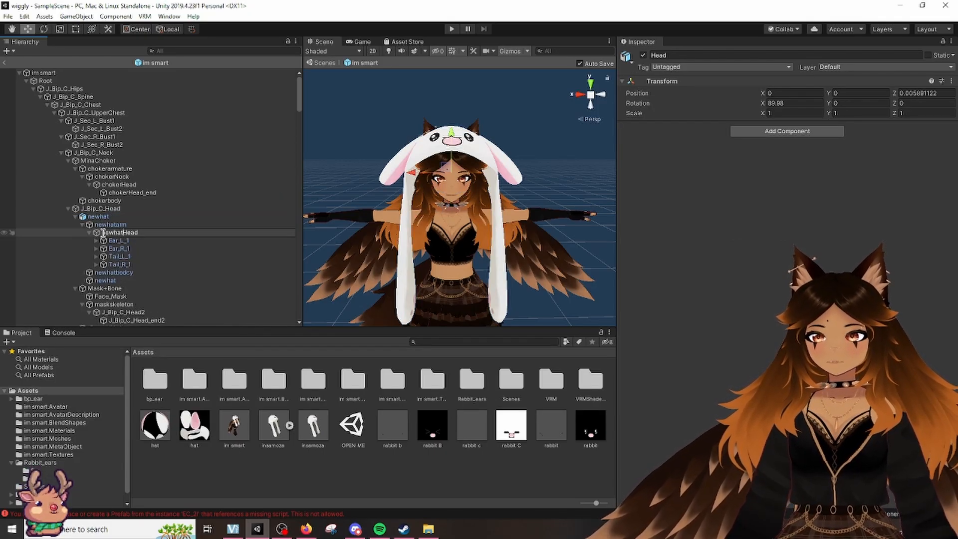
- Rename the hat's first ear bones as newhatEar_L_1 and newhatEar_R_1
right_click(112, 241)
left_click(159, 276)
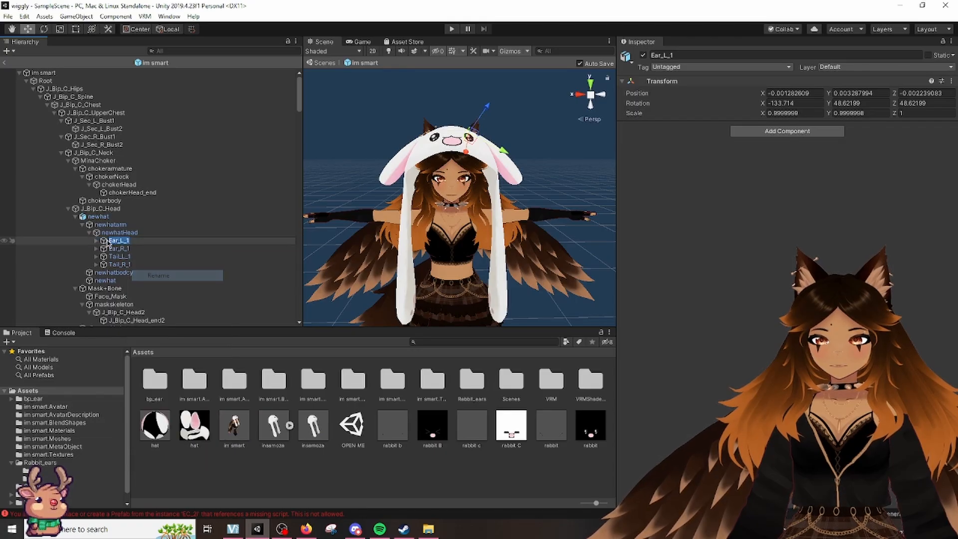
key("Return")
left_click(114, 249)
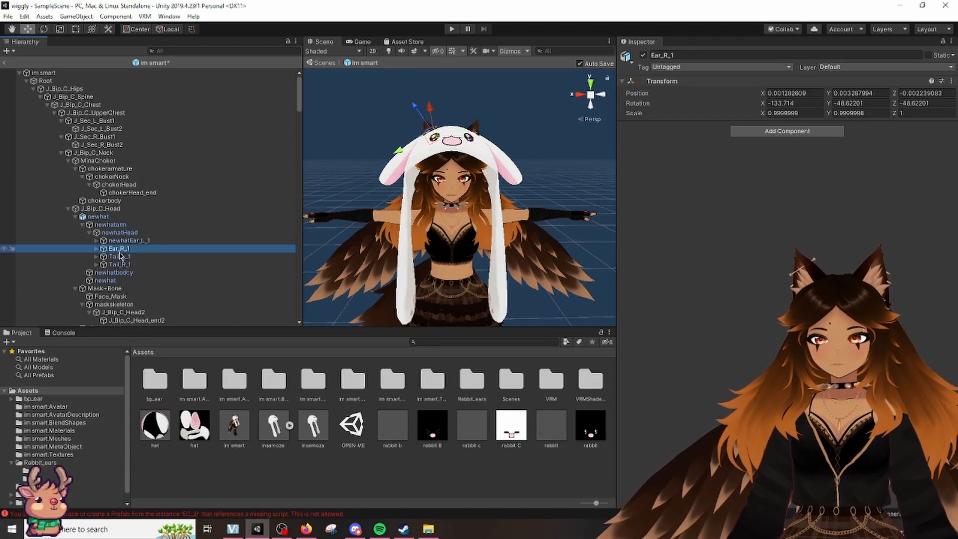
right_click(116, 249)
left_click(155, 282)
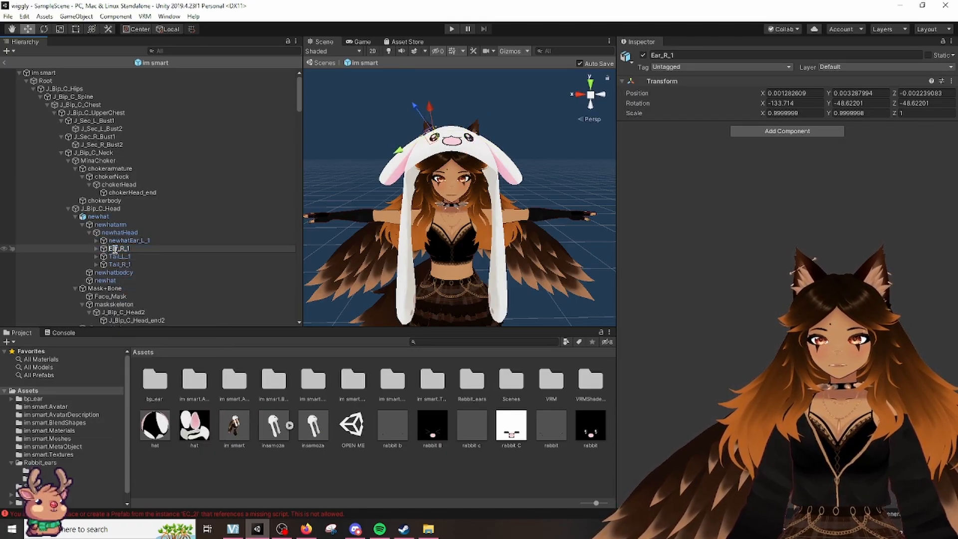
key("Return")
- Rename the hat's first tail bones as newhatTail_L_1 and newhatTail_R_1
left_click(119, 257)
left_click(120, 257)
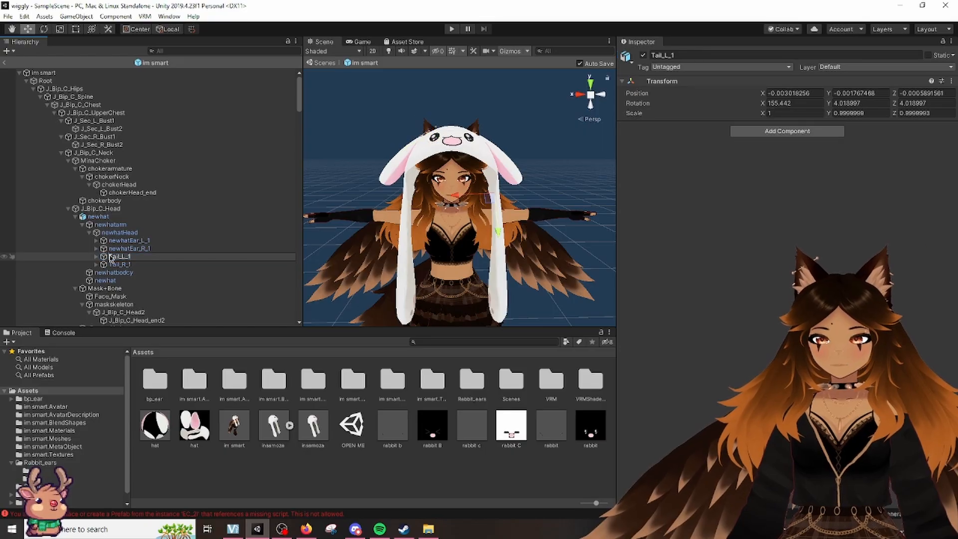
type("newhat")
left_click(125, 265)
type("newhat")
- Expand the hat's bone chains and append nh to the names of left ear bones 2 to 3 and right tail bones 2 to 6
right_click(150, 250)
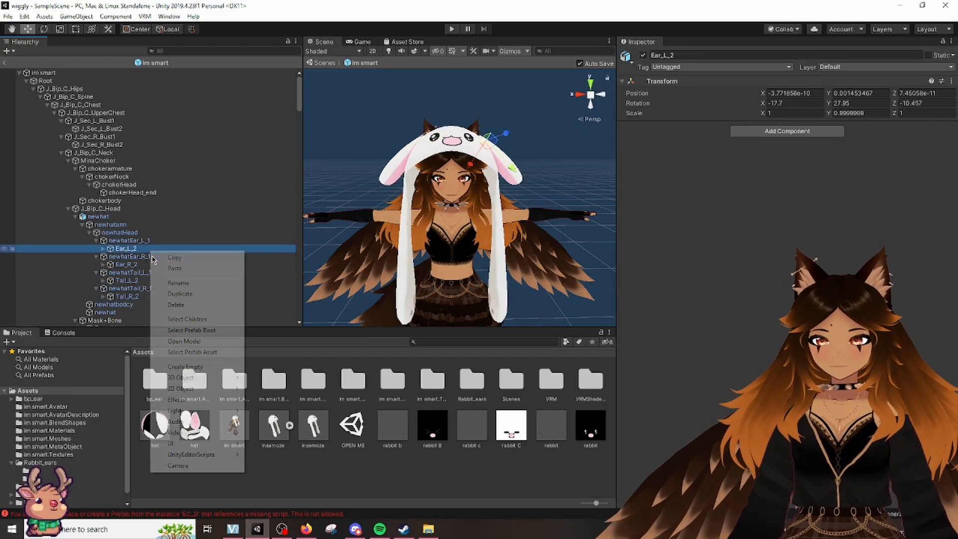
left_click(178, 283)
type("nh")
left_click(164, 258)
left_click(111, 256, "alt")
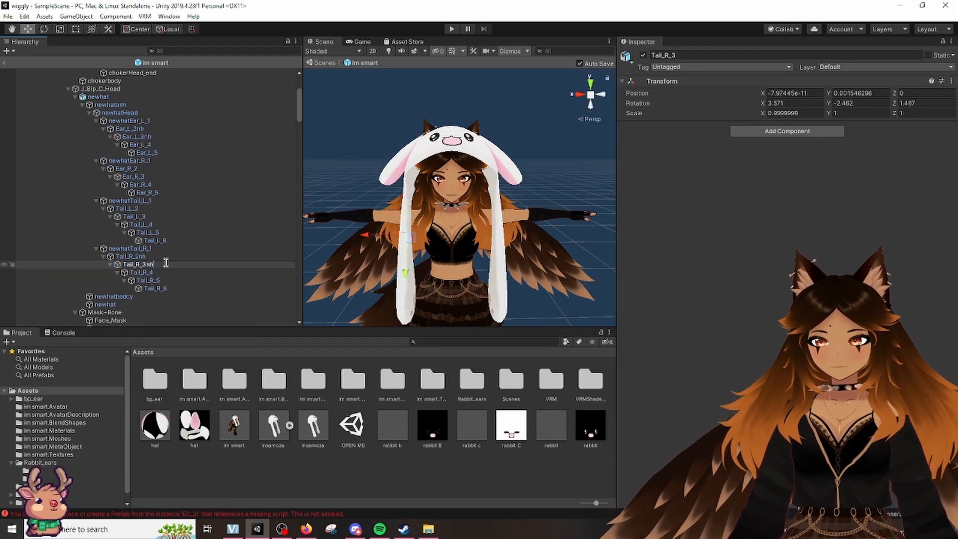
key("Return")
type("nhnh")
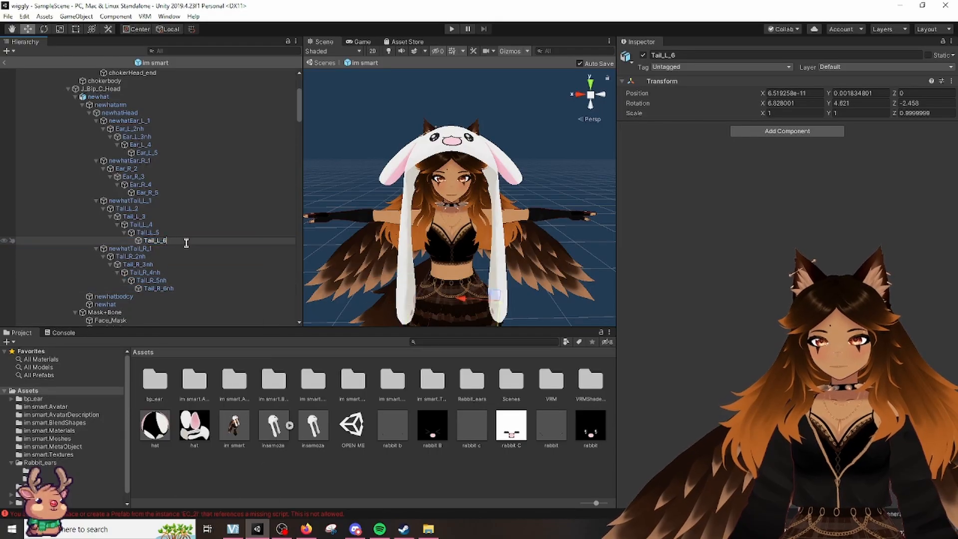
- Append nh to the names of the hat's left tail bones, from Tail_L_6 up to Tail_L_2
type("nh")
right_click(168, 223)
left_click(200, 255)
type("nh")
key("Return")
right_click(163, 216)
left_click(192, 249)
type("nh")
right_click(165, 208)
left_click(192, 240)
right_click(166, 207)
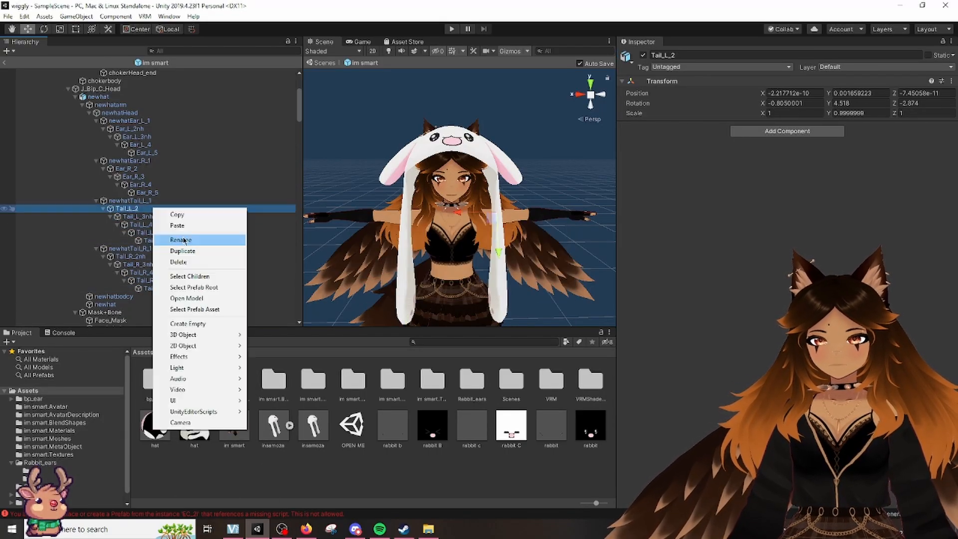
left_click(192, 240)
type("nh")
- Append nh to the names of the remaining ear bones, Ear_R_2 to Ear_R_5 and Ear_L_4 to Ear_L_5
right_click(163, 169)
left_click(192, 200)
type("nh")
right_click(172, 152)
left_click(200, 185)
type("nhnh")
- Add a VRM Spring Bone component to the newhat object and expand its Root Bones list
left_click(99, 96)
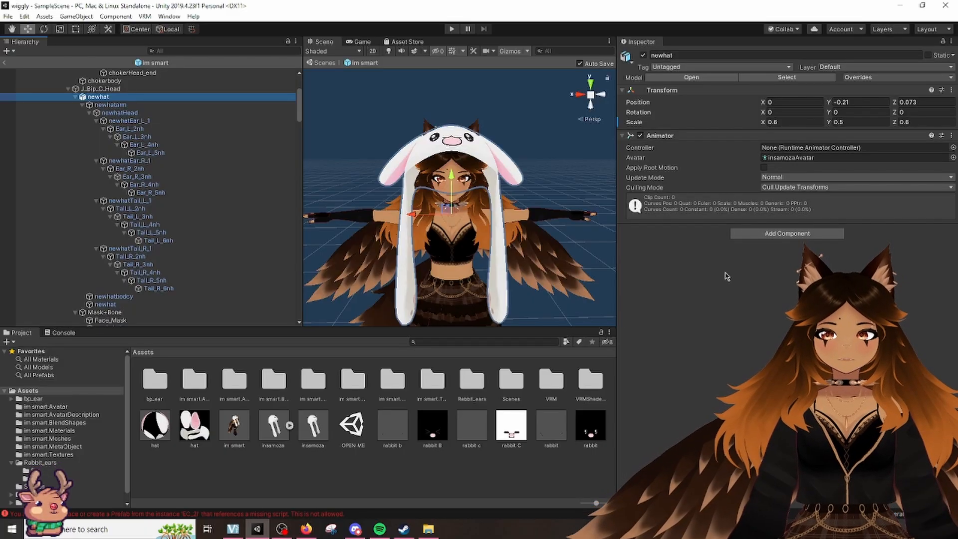
left_click(831, 237)
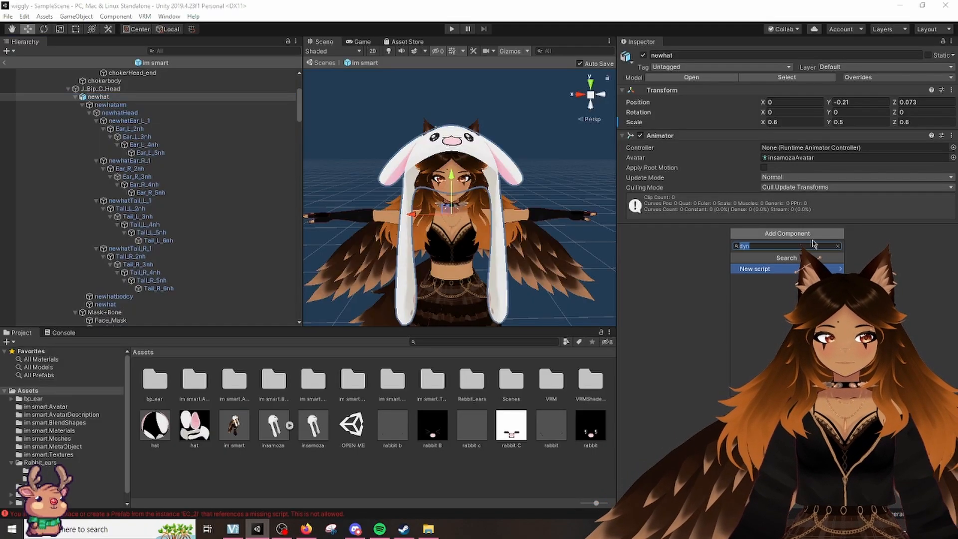
type("vrm")
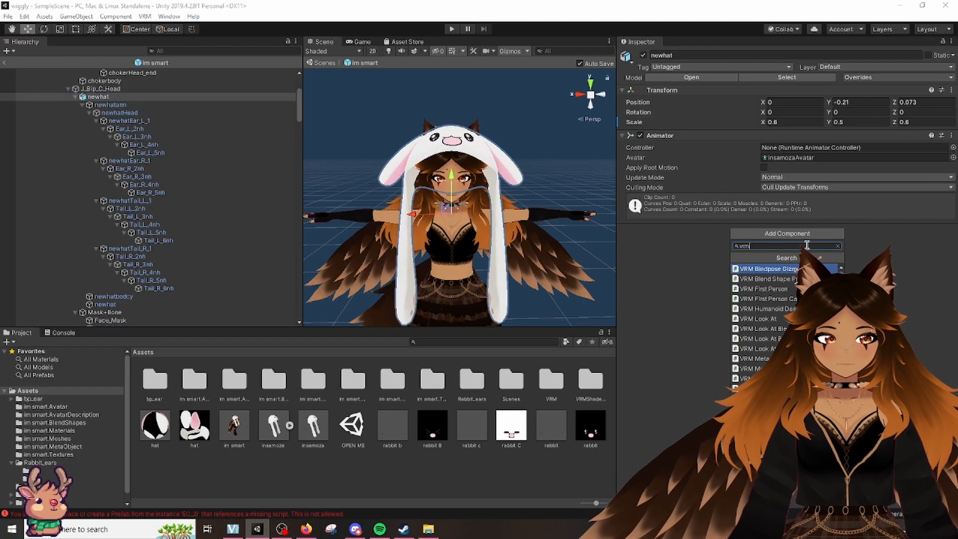
type("spri")
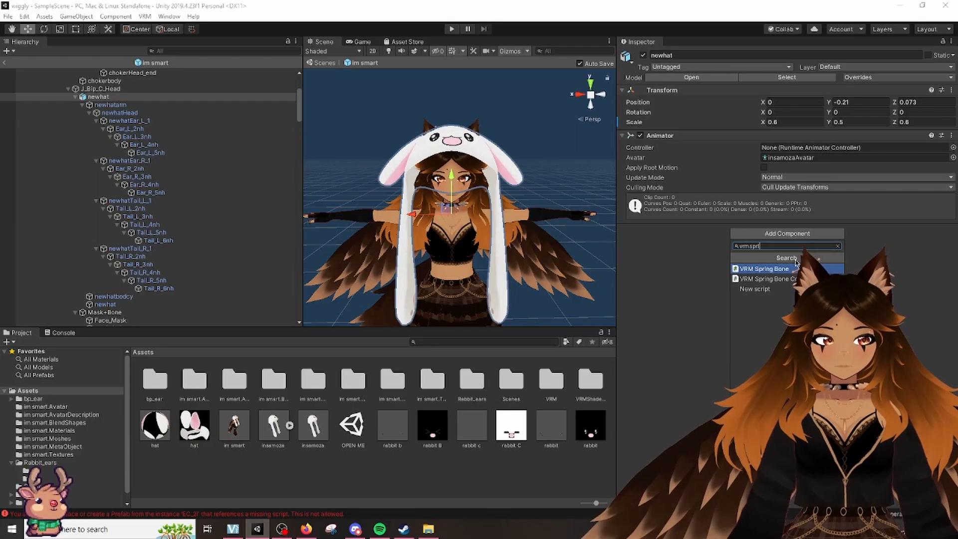
left_click(792, 270)
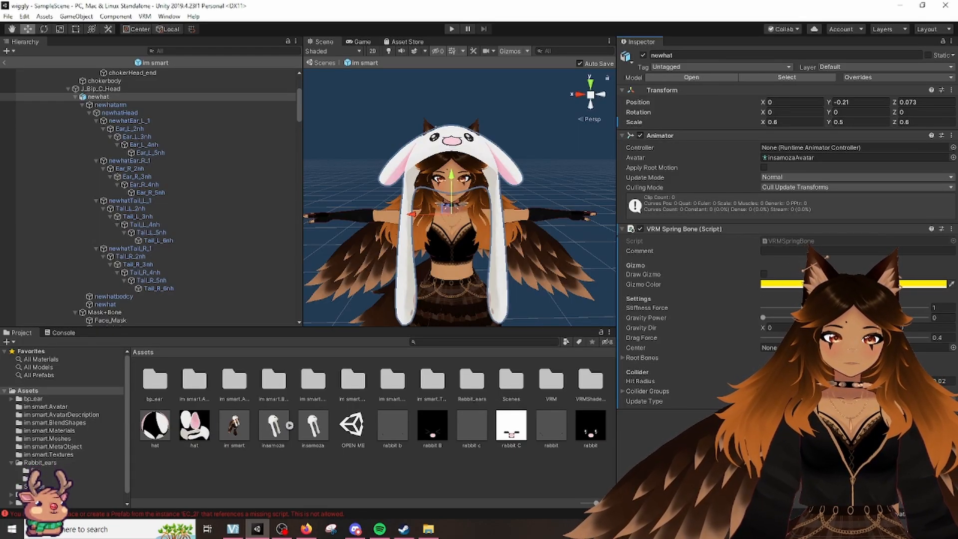
left_click(623, 358)
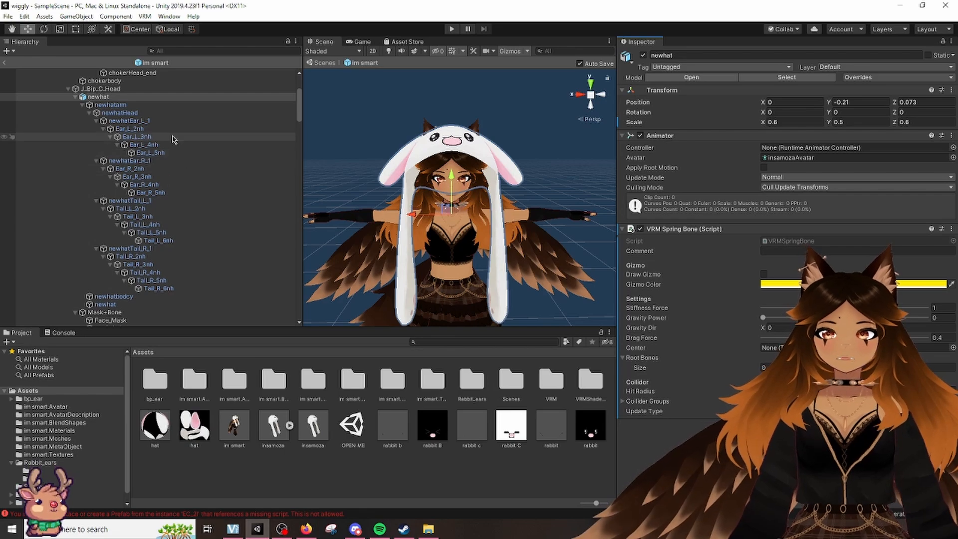
- Examine the position of each bone along the hat's left and right ear and tail chains
left_click(154, 138)
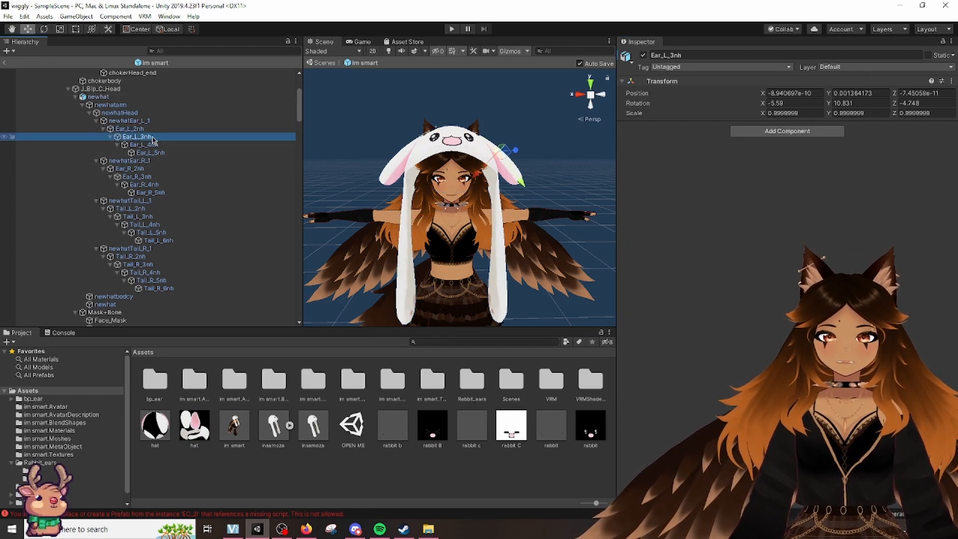
left_click(150, 145)
left_click(152, 152)
left_click(157, 177)
left_click(160, 193)
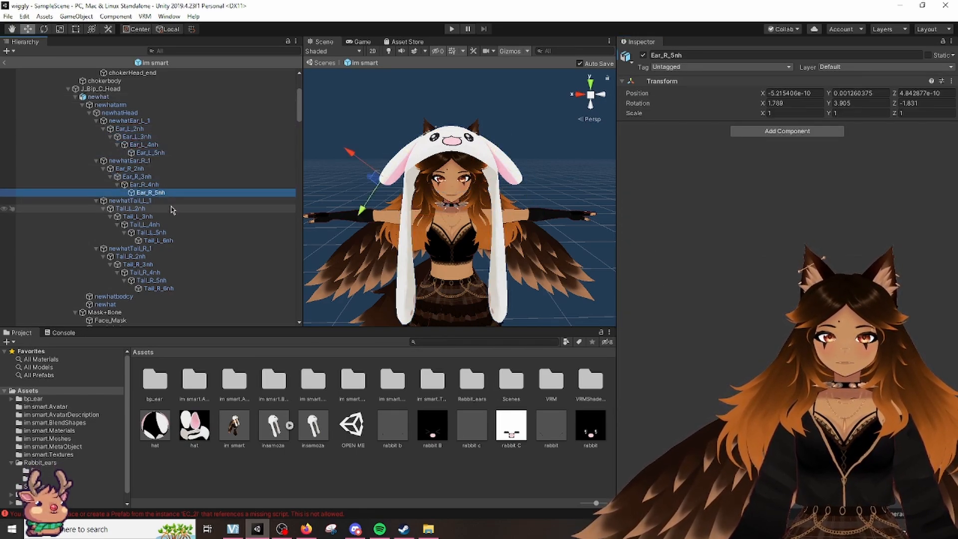
left_click(150, 224)
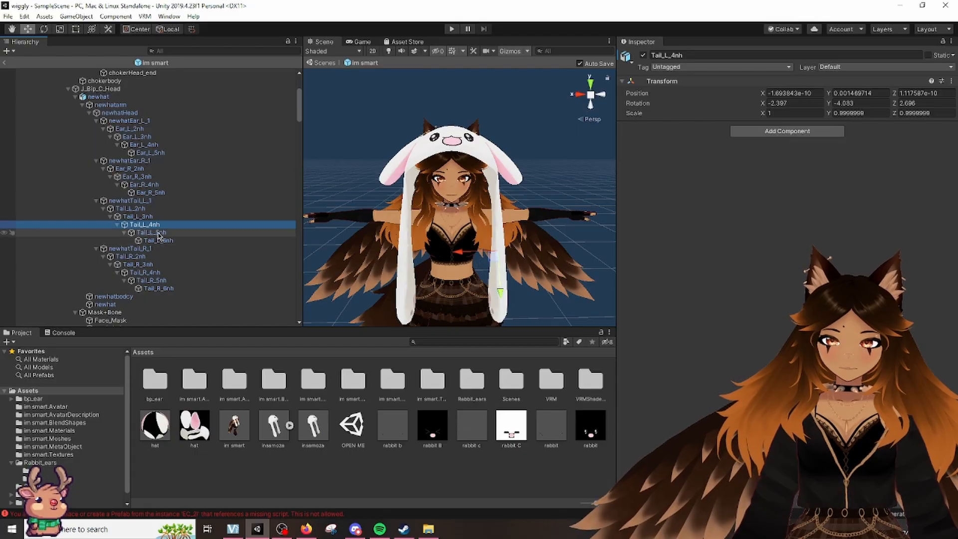
left_click(158, 241)
left_click(159, 288)
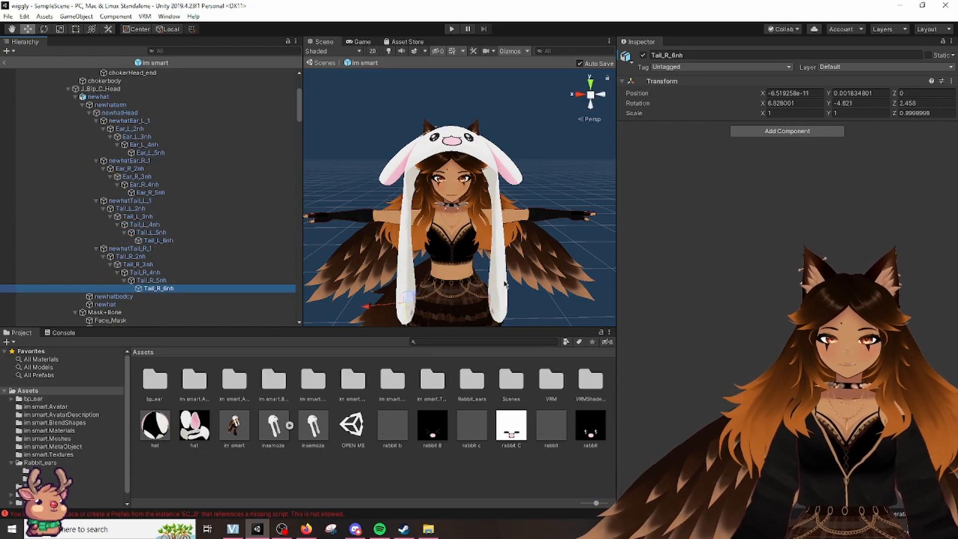
left_click(152, 281)
left_click(150, 272)
left_click(154, 265)
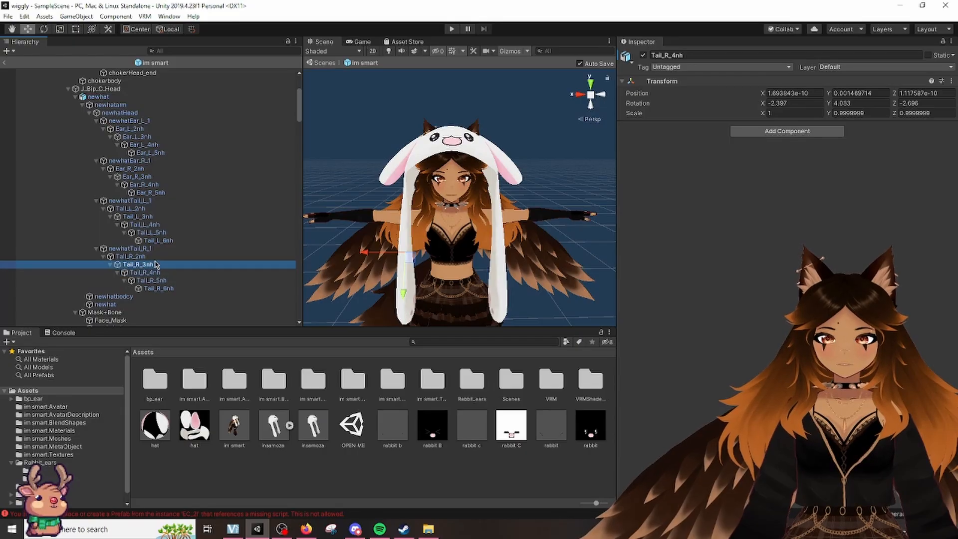
left_click(163, 233)
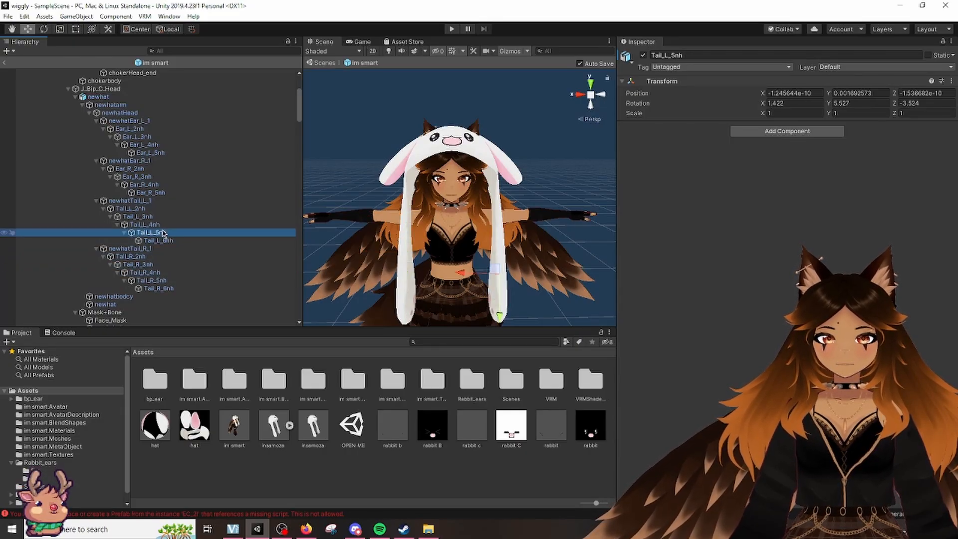
left_click(161, 225)
left_click(151, 201)
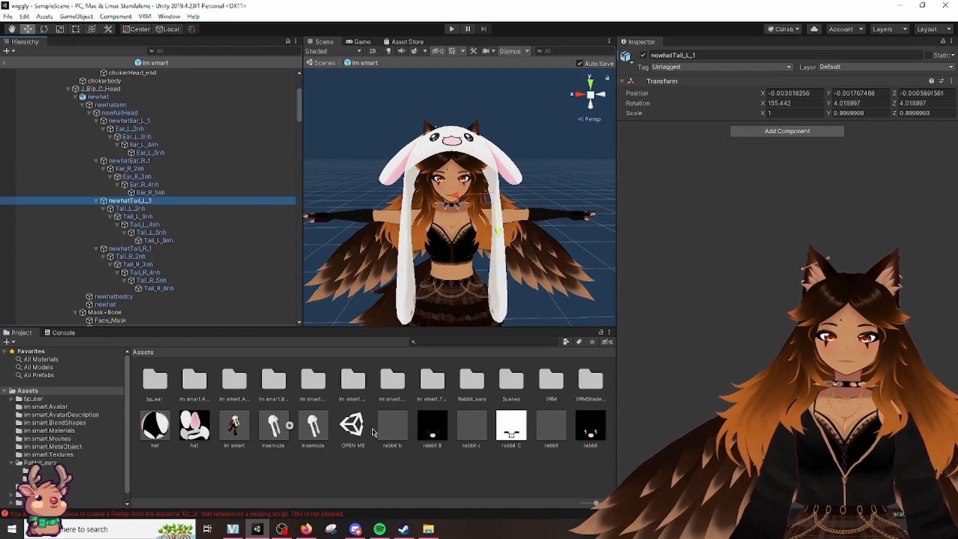
- Reselect the newhat object and set its VRM Spring Bone Root Bones size to 12
scroll(106, 126, "up", 3)
left_click(106, 119)
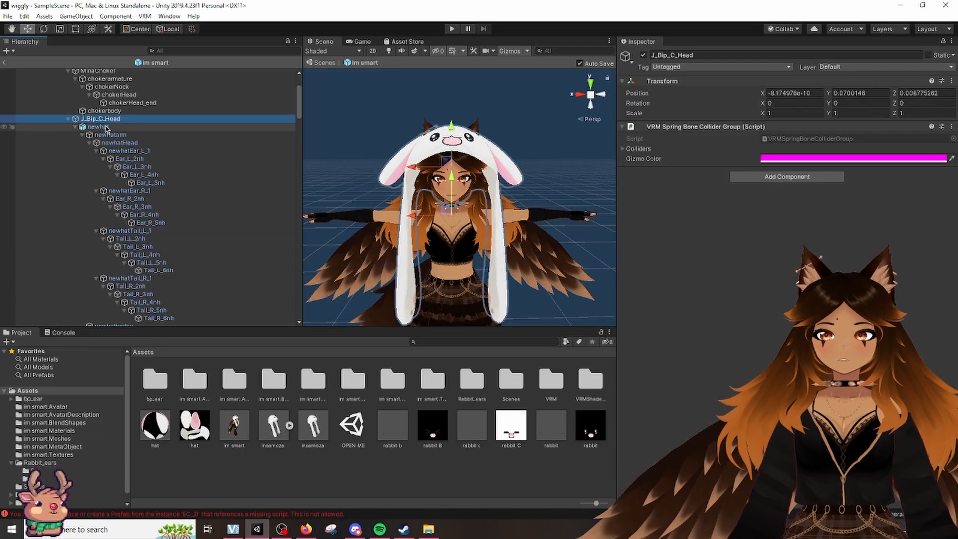
left_click(149, 128)
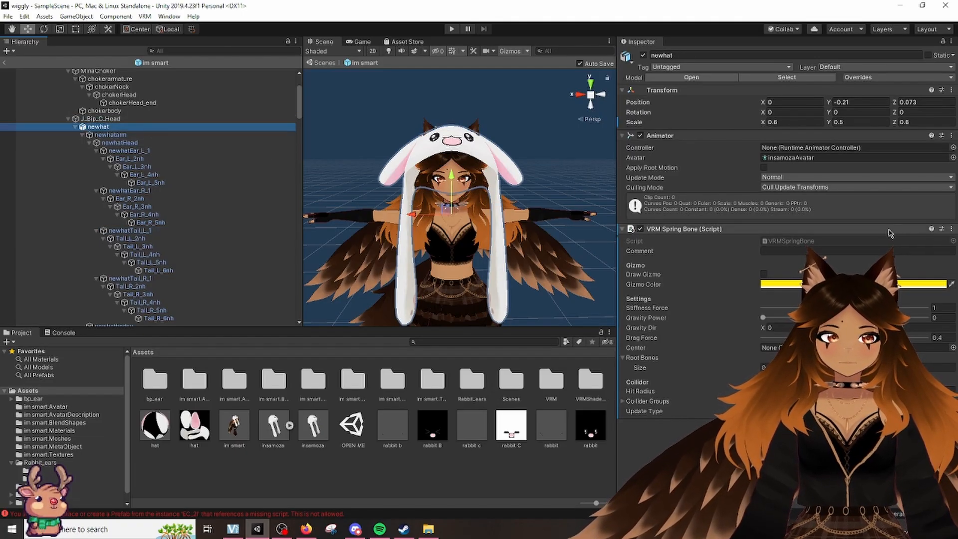
left_click(731, 368)
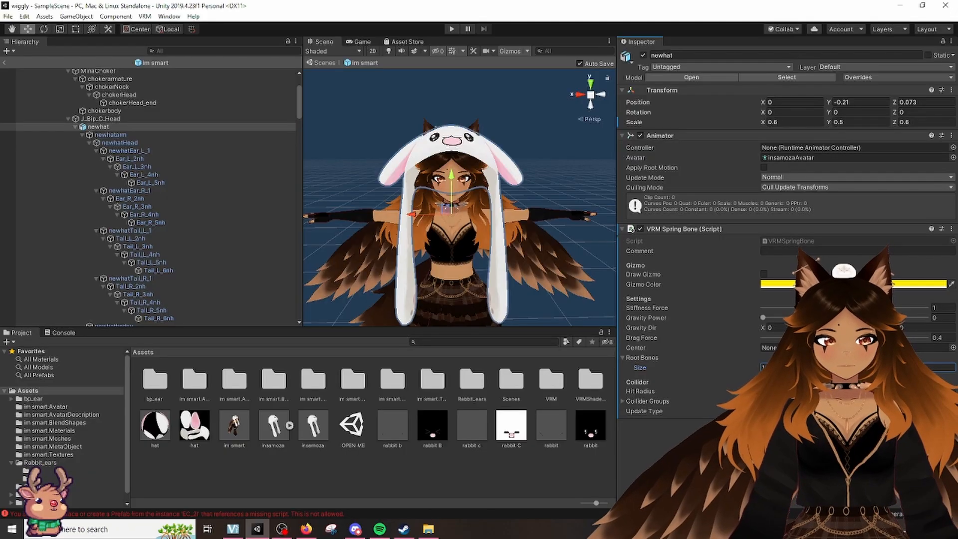
key("Return")
scroll(674, 385, "down", 2)
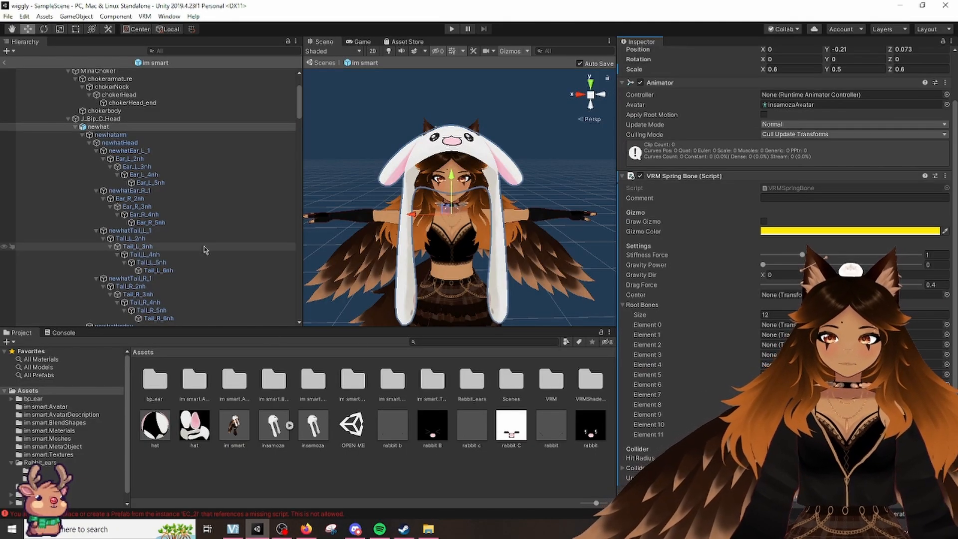
- Assign the left tail bones, newhatTail_L_1 through Tail_L_6nh, to Root Bones Elements 0 to 5
scroll(205, 247, "down", 1)
left_click_drag(140, 202, 781, 325)
left_click_drag(129, 209, 782, 340)
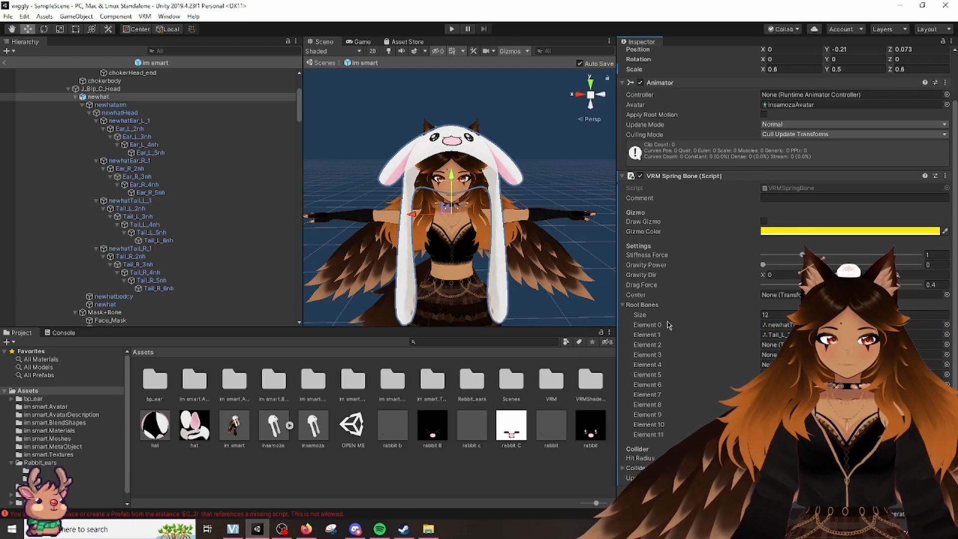
left_click_drag(144, 227, 775, 355)
left_click_drag(199, 235, 776, 364)
left_click_drag(225, 242, 776, 376)
- Assign newhatTail_R_1 and Tail_R_2nh to Root Bones Elements 6 and 7
left_click_drag(145, 248, 776, 384)
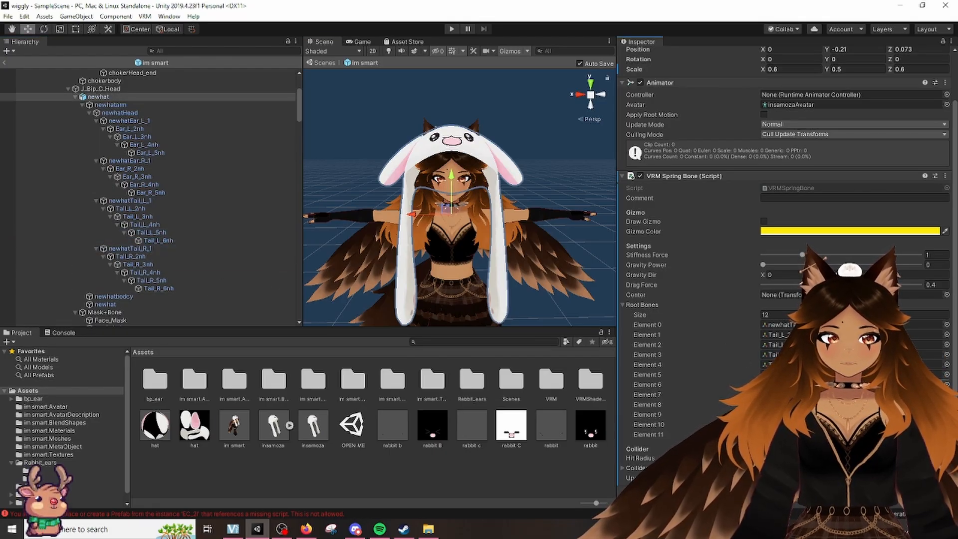
left_click_drag(126, 258, 776, 395)
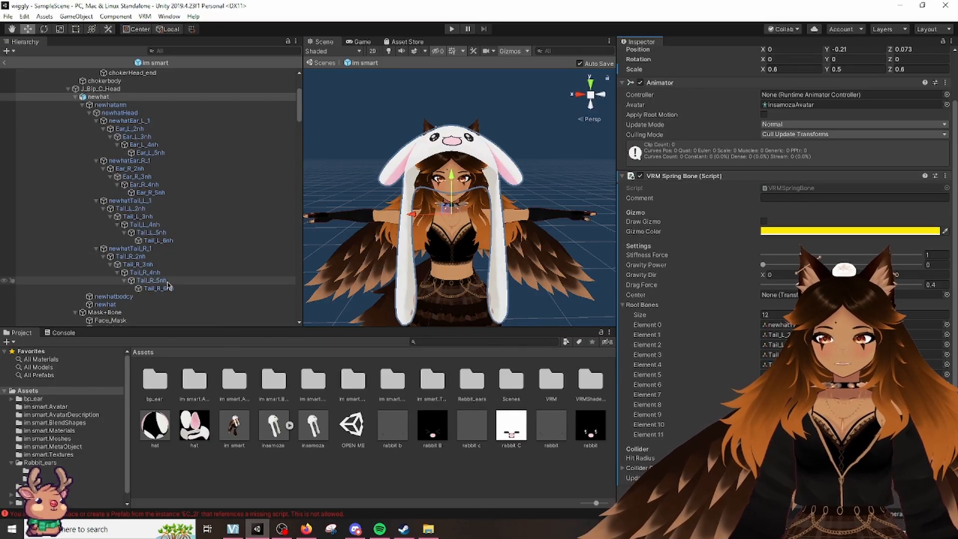
mouse_move(154, 266)
left_mouse_down()
mouse_move(695, 377)
mouse_move(156, 272)
left_mouse_up()
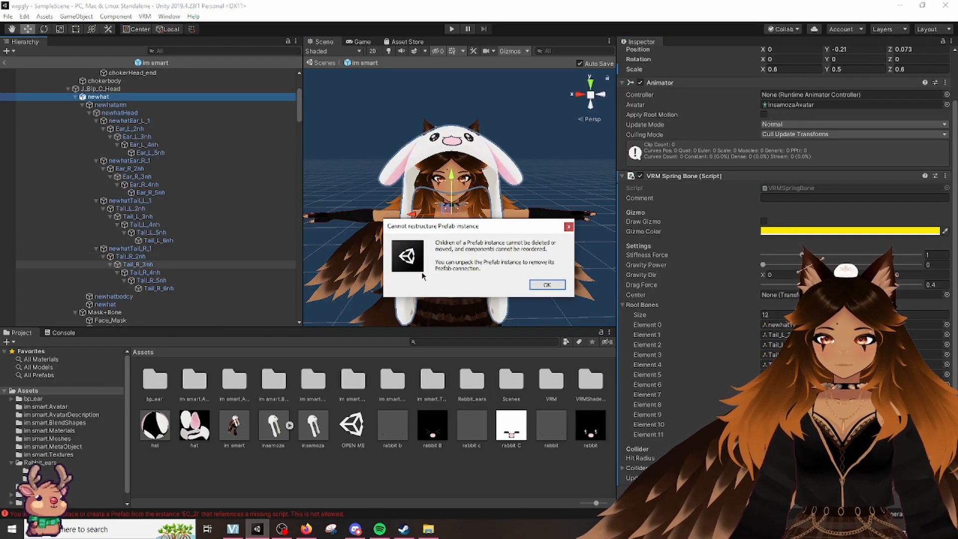
left_click(569, 226)
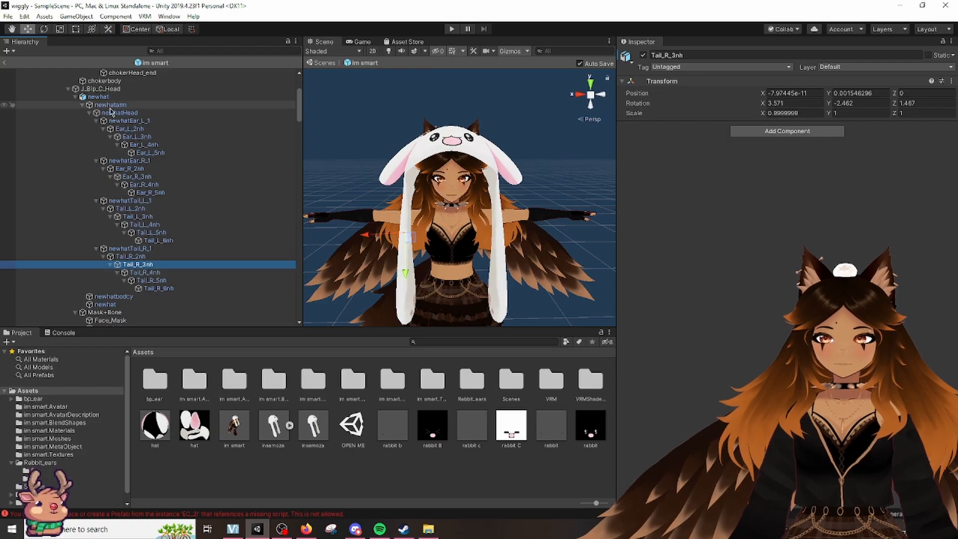
- Set the Stiffness Force of newhat's VRM Spring Bone to 0.8
left_click(99, 97)
left_click(843, 370)
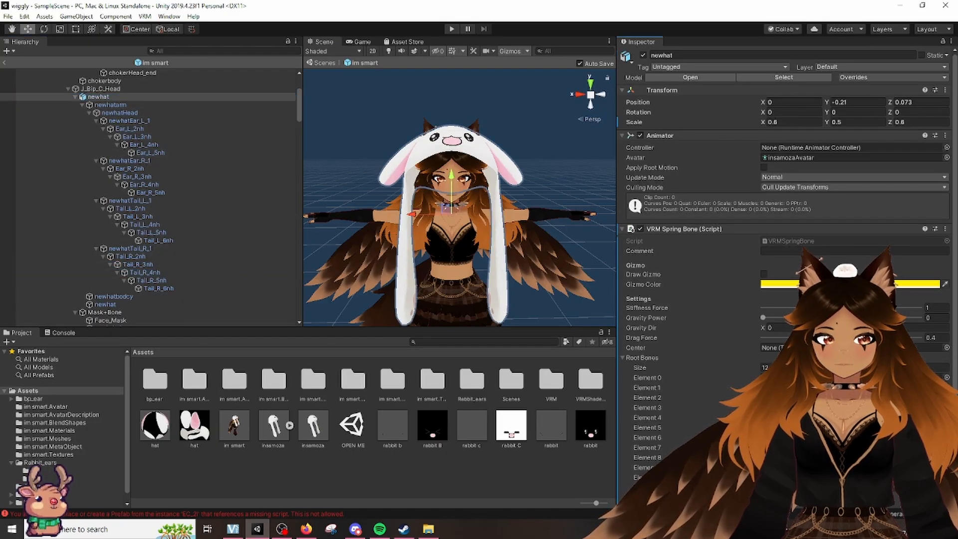
scroll(129, 289, "down", 1)
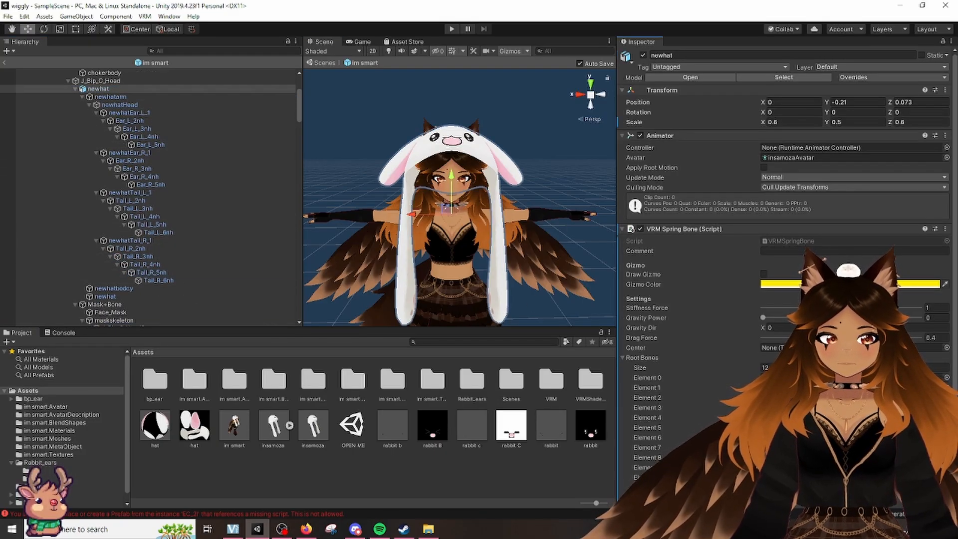
scroll(129, 290, "down", 1)
scroll(699, 250, "down", 3)
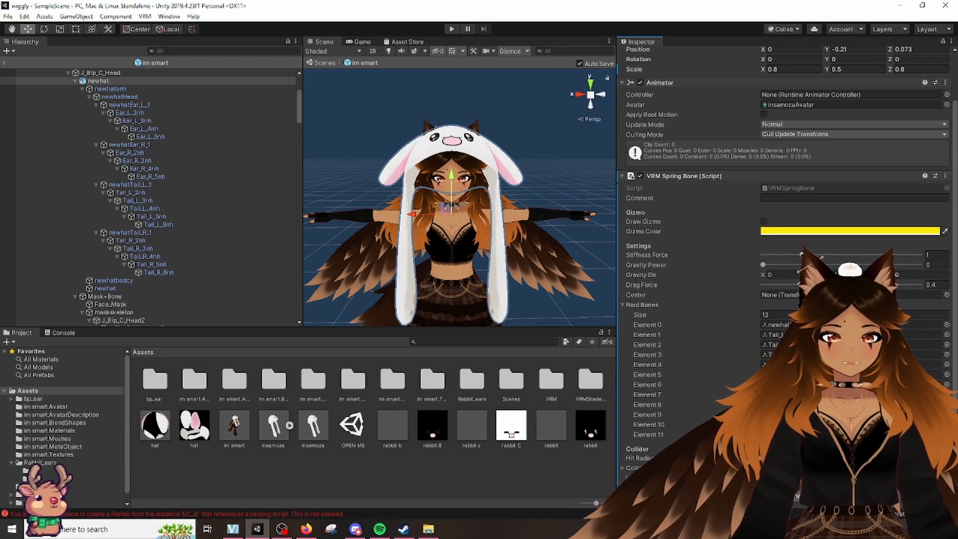
left_click_drag(803, 255, 763, 255)
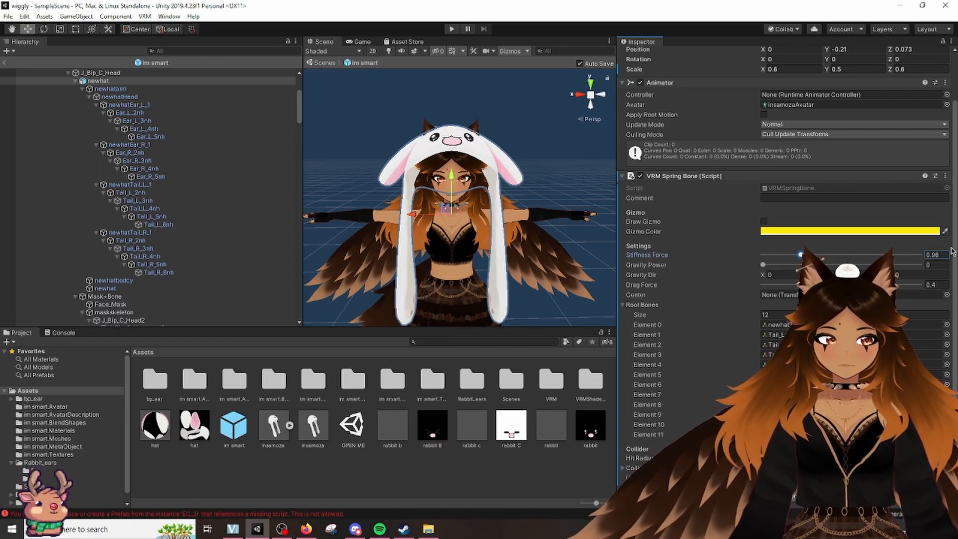
type(".9")
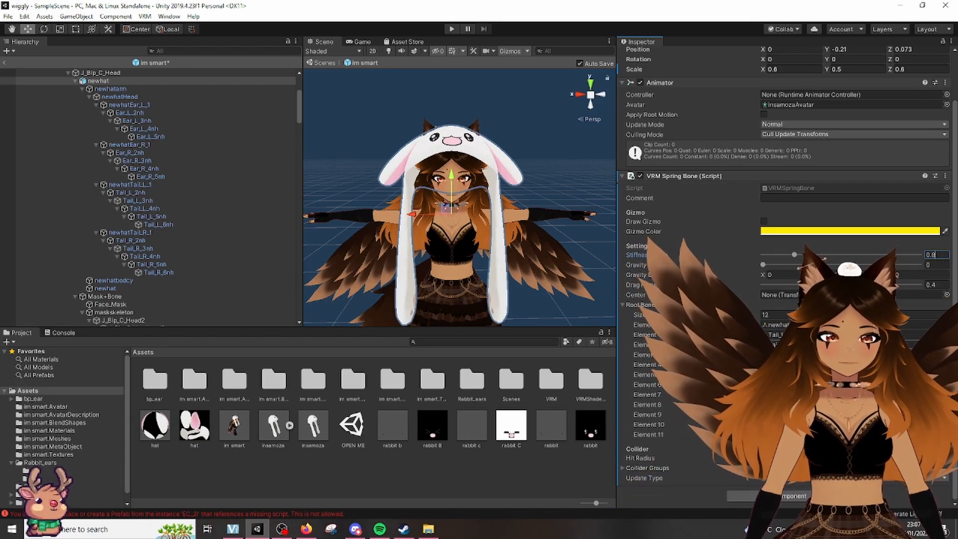
left_click(560, 168)
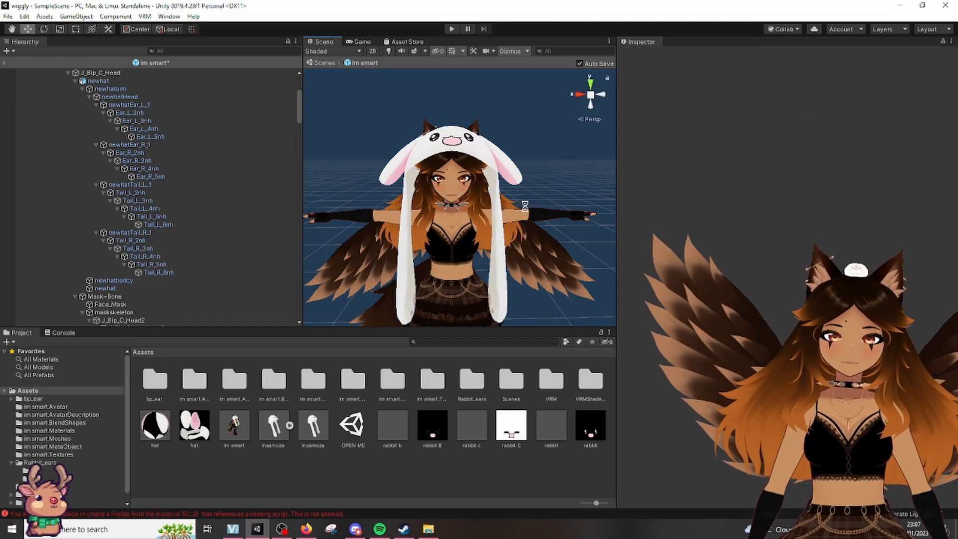
- Return from the prefab to SampleScene and open the UniVRM humanoid exporter for the im smart avatar
scroll(509, 226, "down", 3)
scroll(509, 236, "up", 3)
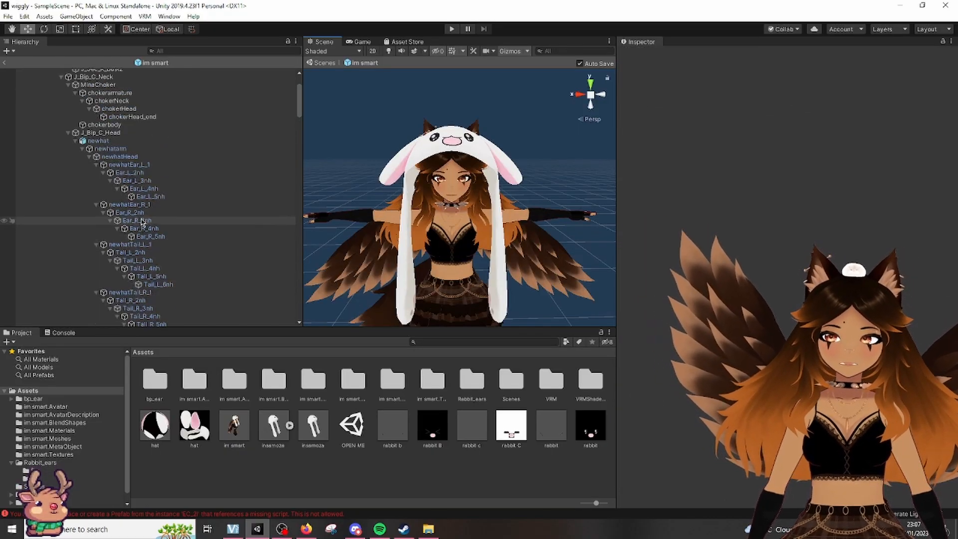
scroll(150, 189, "up", 3)
left_click(4, 63)
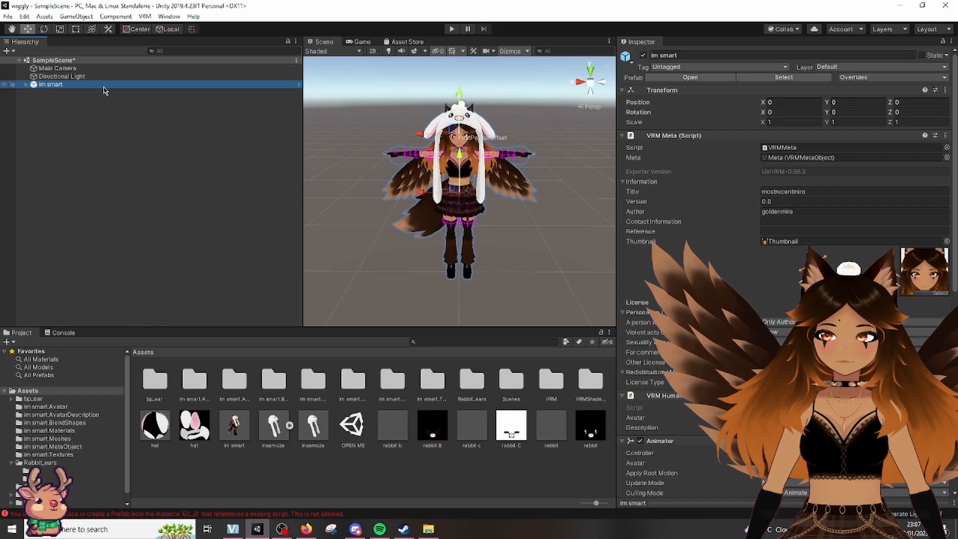
left_click(55, 84)
left_click(144, 17)
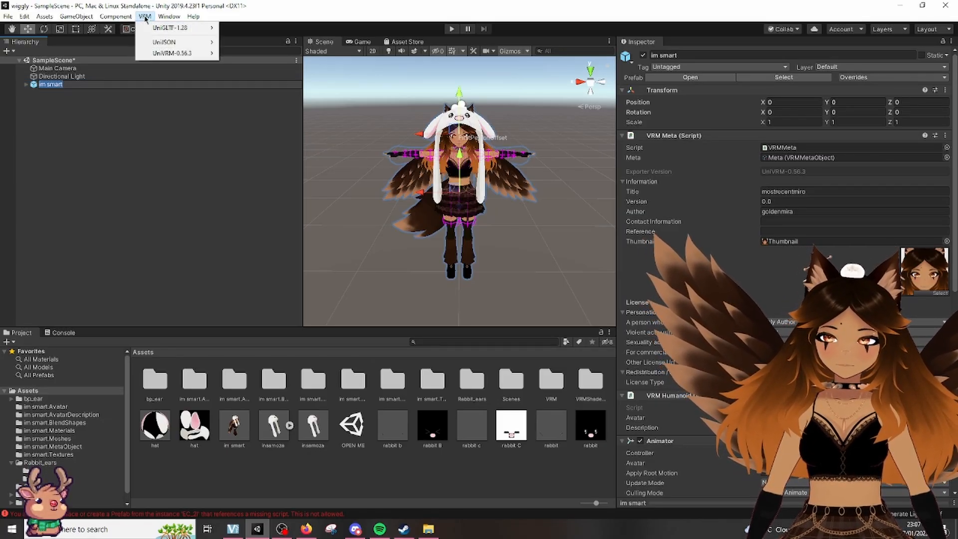
mouse_move(200, 58)
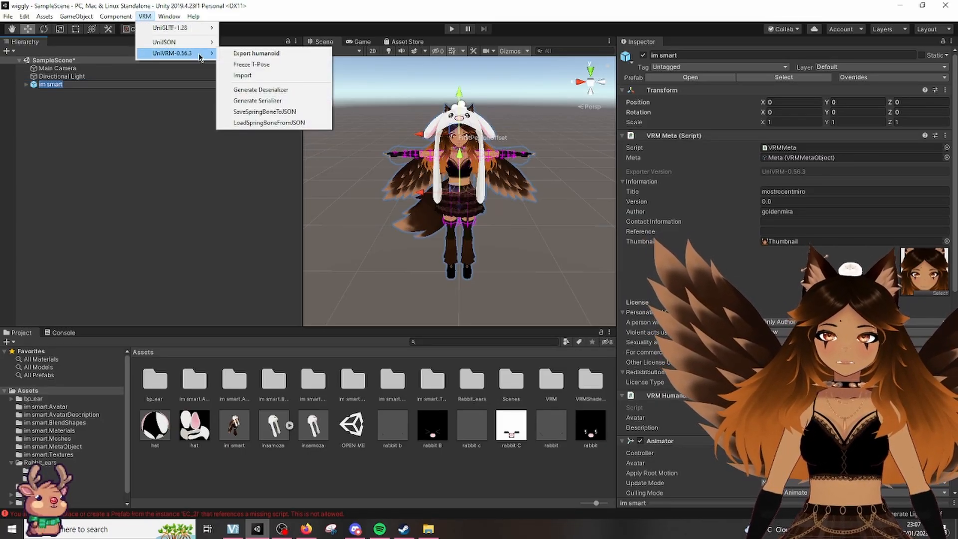
left_click(263, 55)
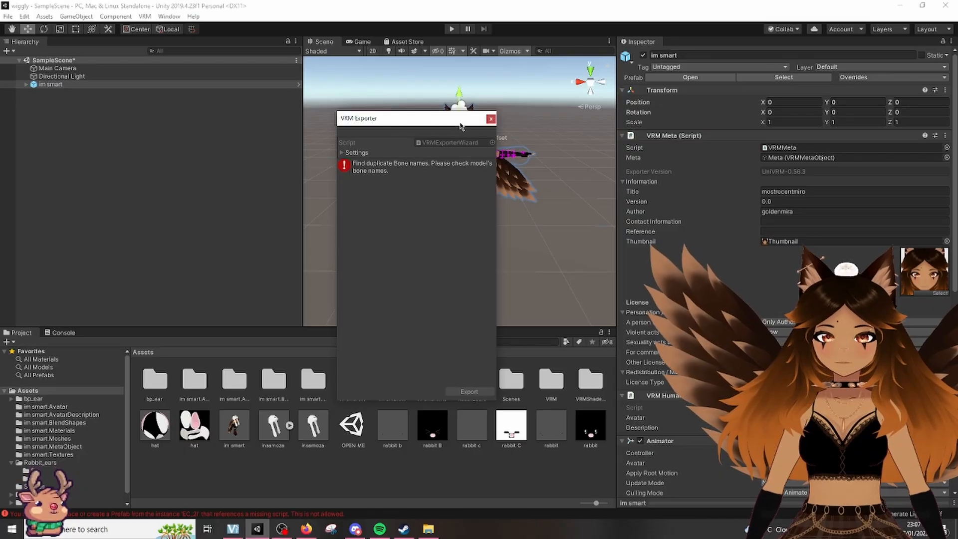
- Set the export title to hatmira, start the VRM export and choose the vtuber folder as its save location
left_click(456, 172)
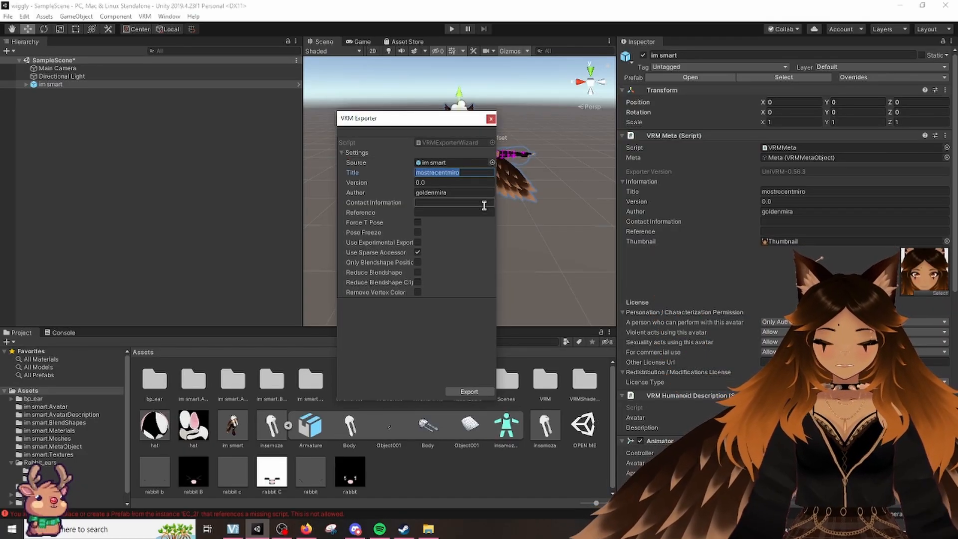
type("hatm")
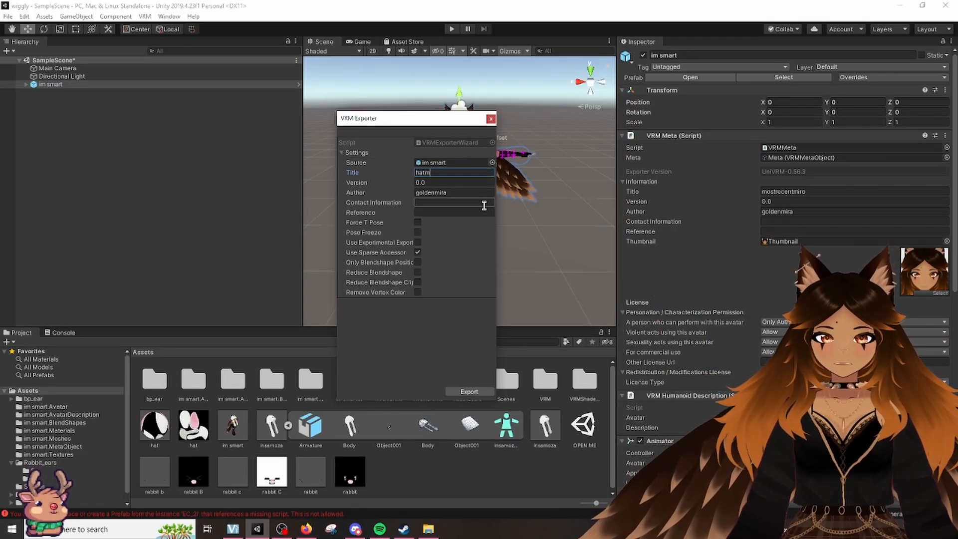
type("ira")
left_click(469, 391)
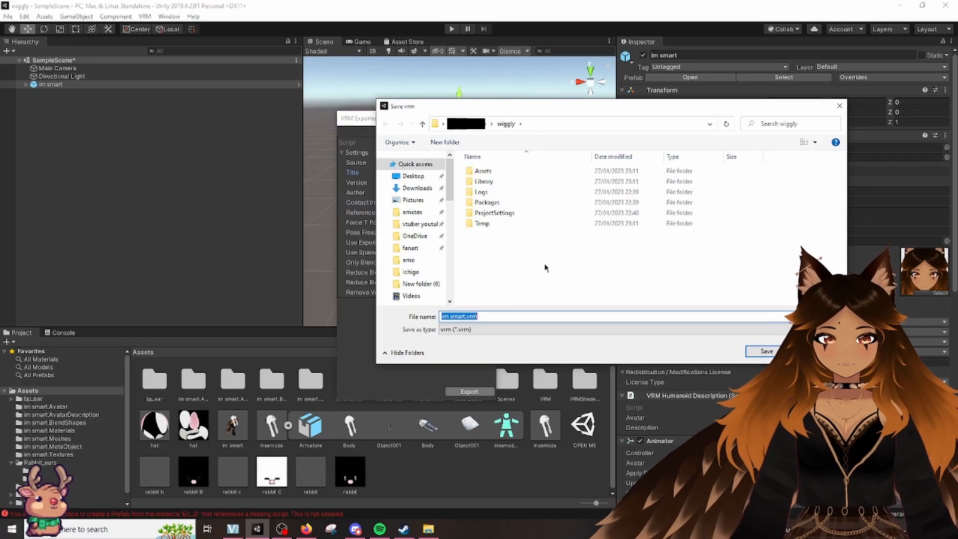
left_click(428, 225)
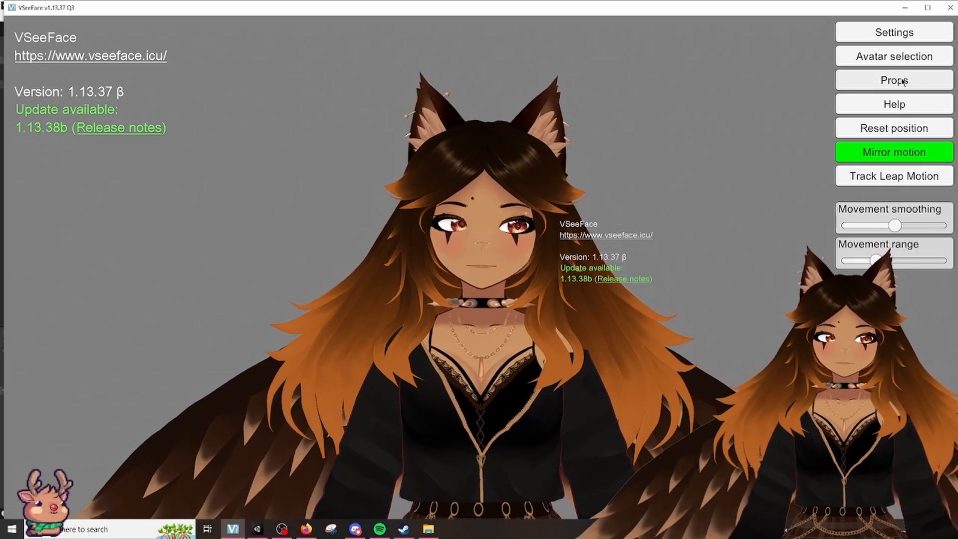
- In VSeeFace, open the avatar selection and choose an avatar
left_click(901, 81)
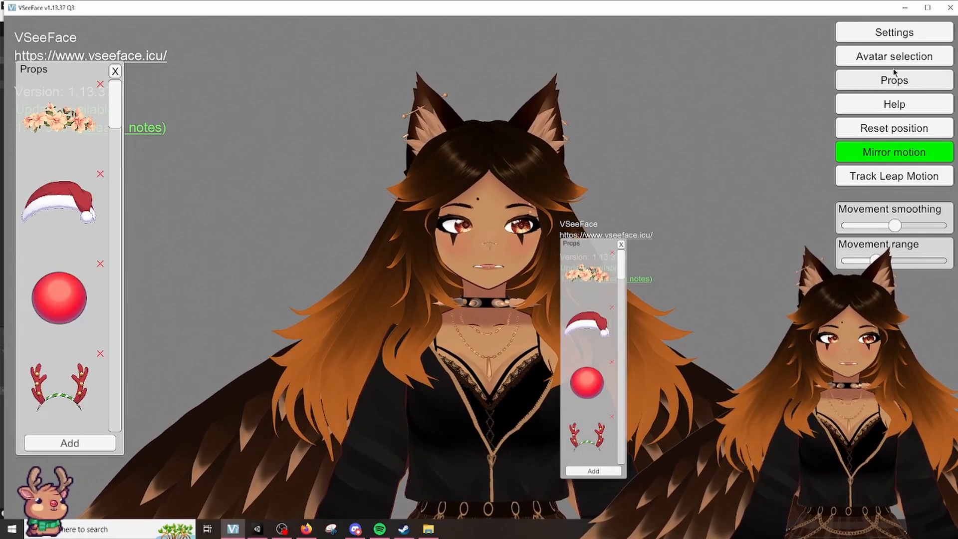
left_click(887, 62)
left_click(409, 383)
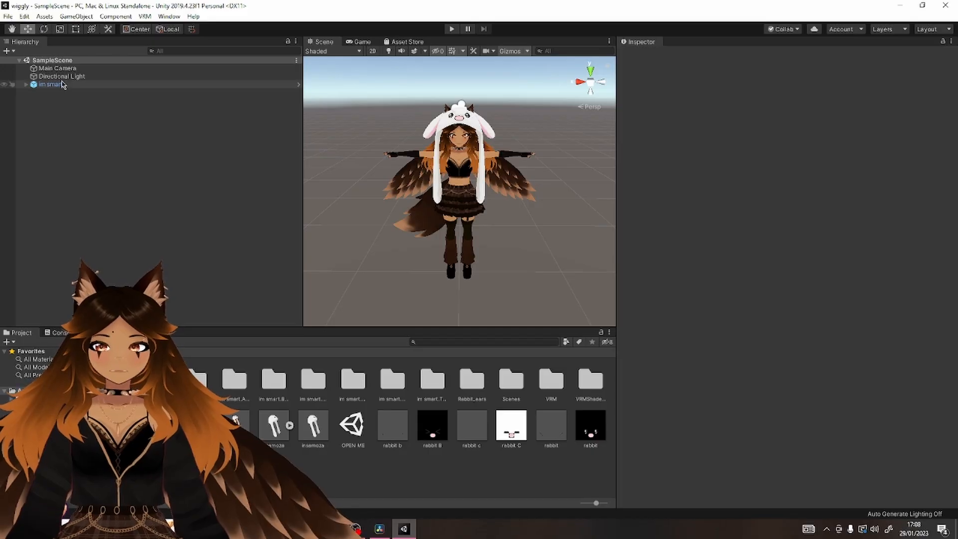
- Switch to Unity, open the im smart prefab and select the secondary object at the end of its hierarchy
left_click(63, 85)
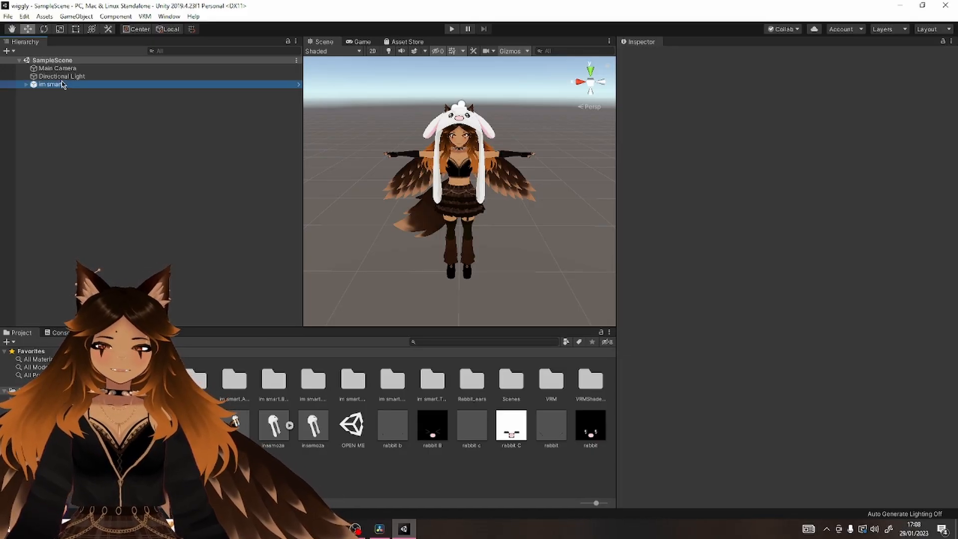
key("f")
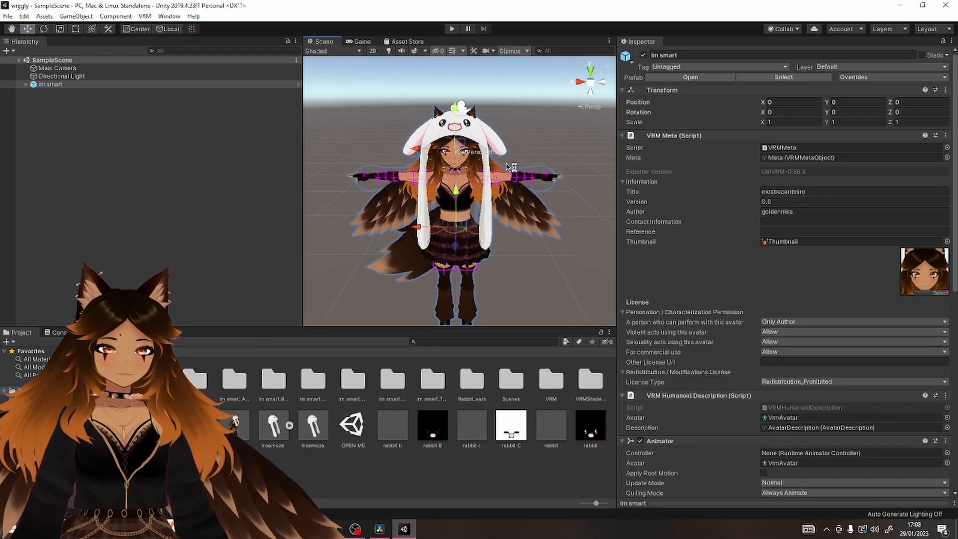
right_click(64, 83)
left_click(122, 171)
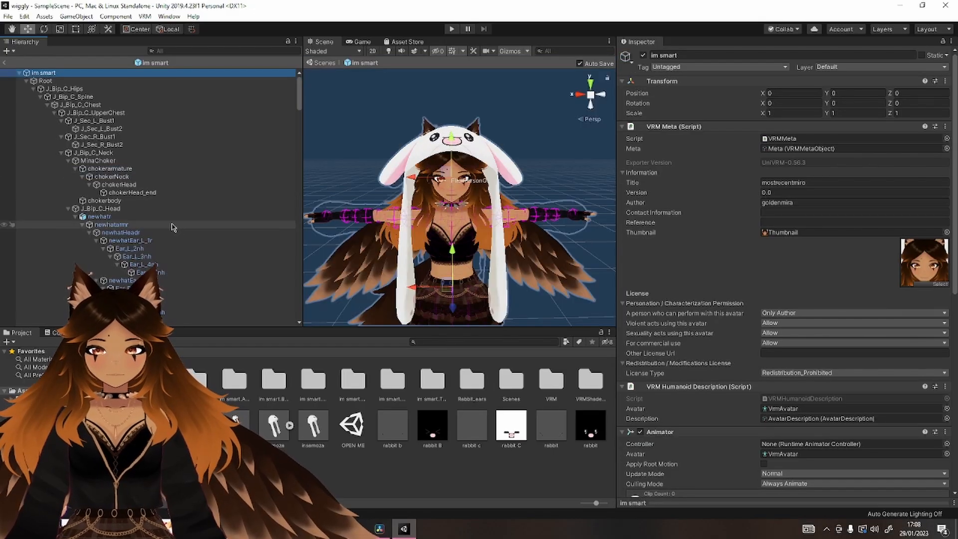
scroll(189, 207, "down", 5)
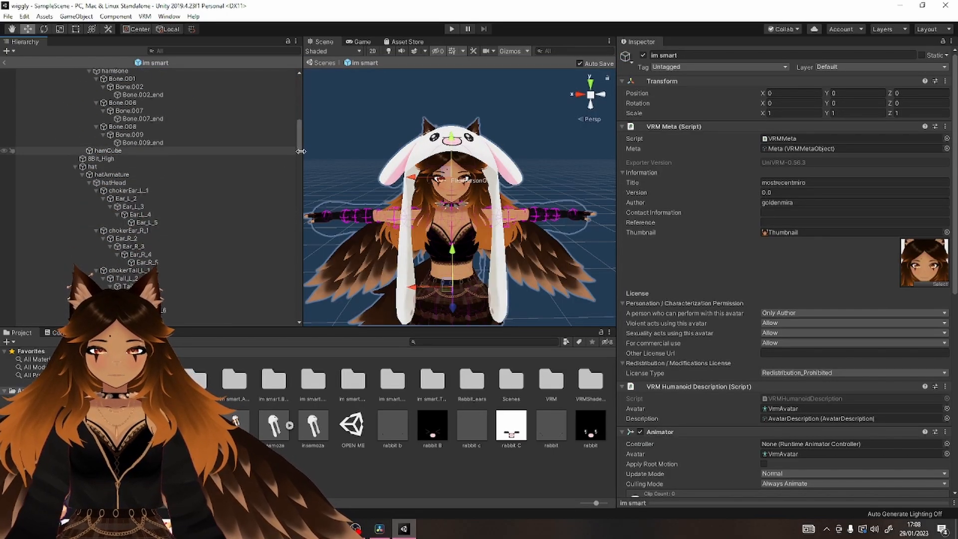
left_click_drag(299, 149, 300, 314)
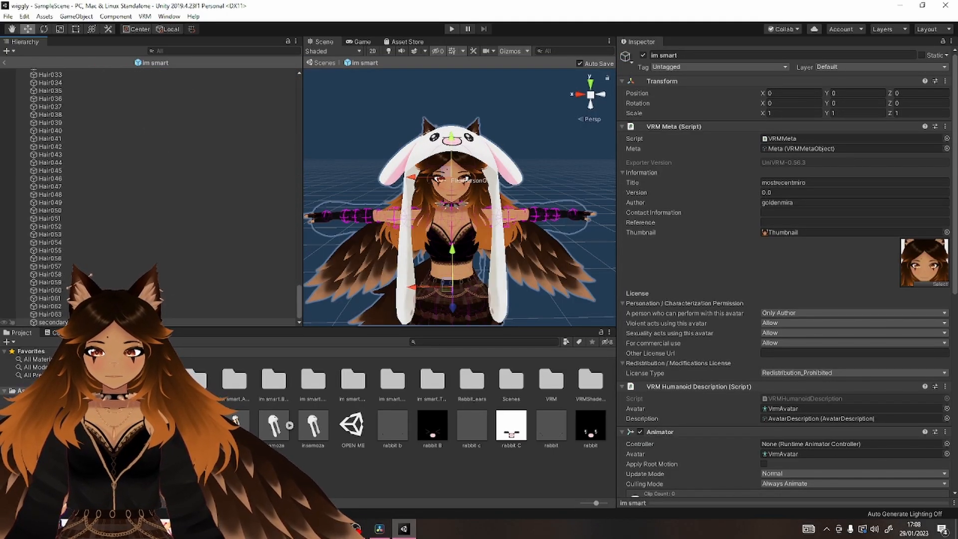
left_click(53, 322)
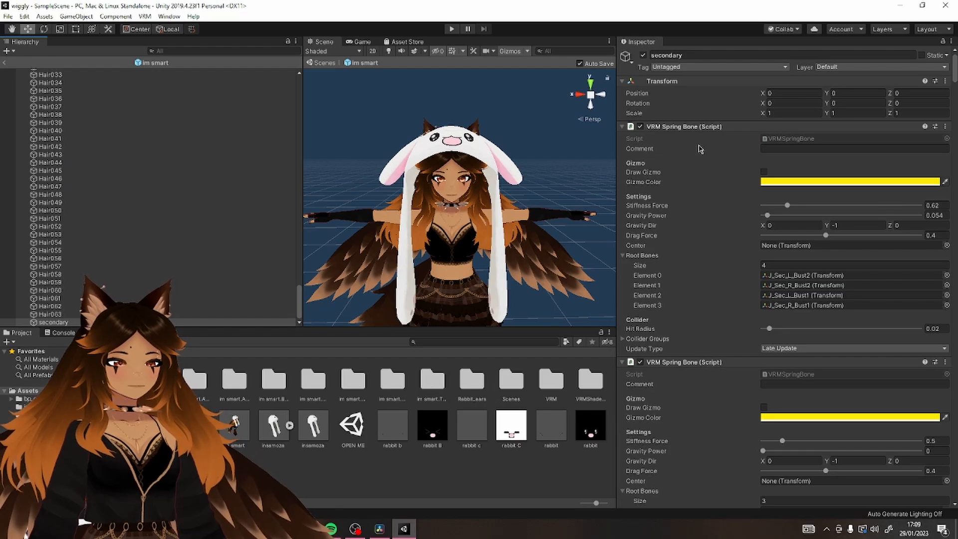
- Lower the Stiffness Force of the CatEar spring bone on the secondary object to 0.08 and return to the scene
scroll(767, 199, "down", 10)
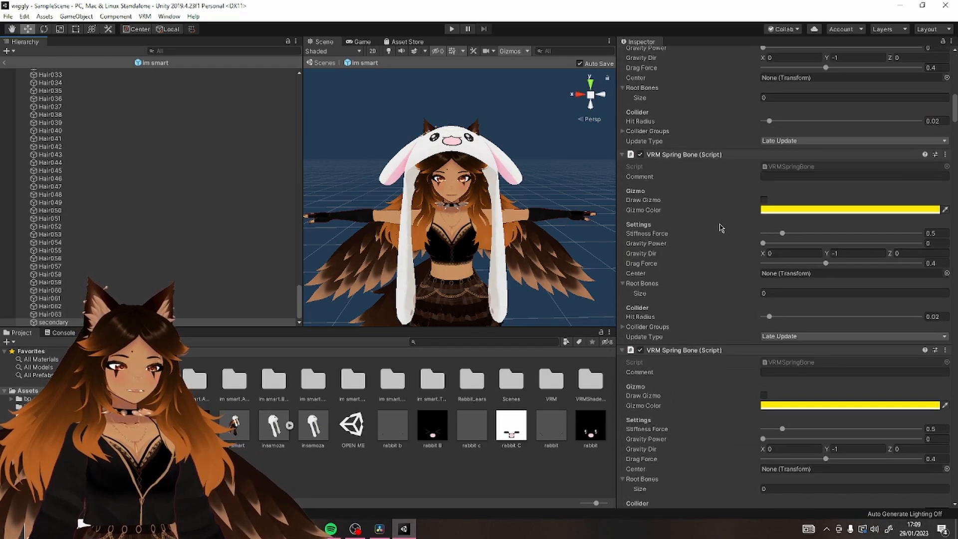
scroll(756, 242, "up", 6)
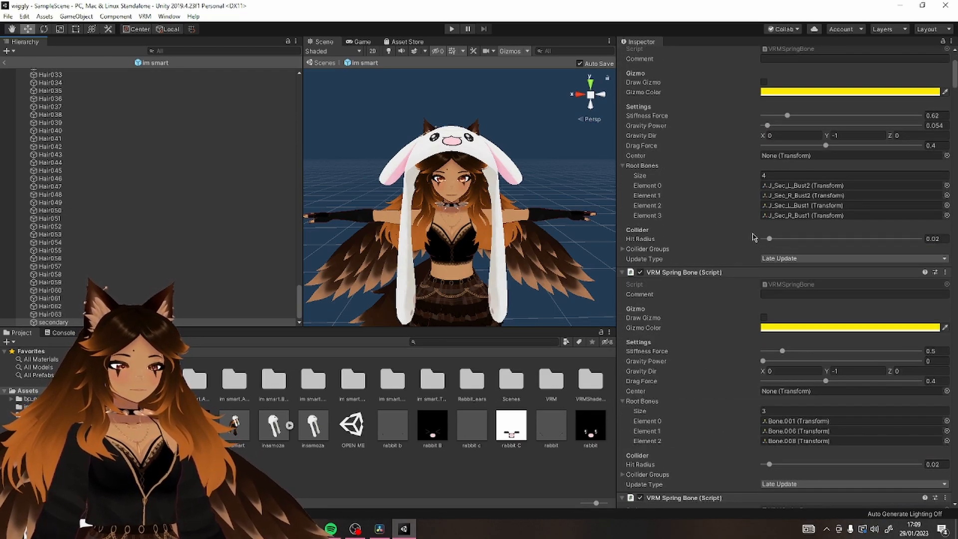
scroll(751, 239, "down", 10)
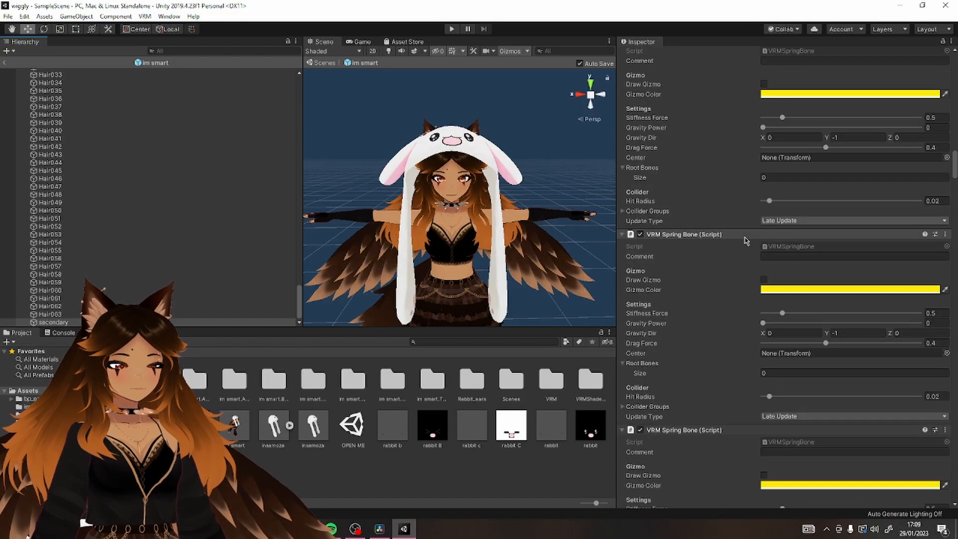
scroll(745, 242, "down", 10)
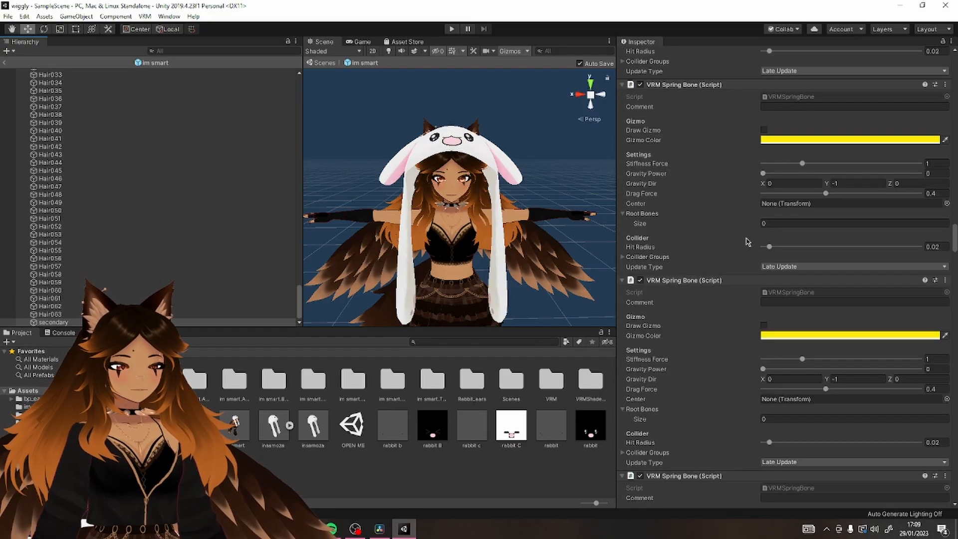
scroll(746, 242, "up", 10)
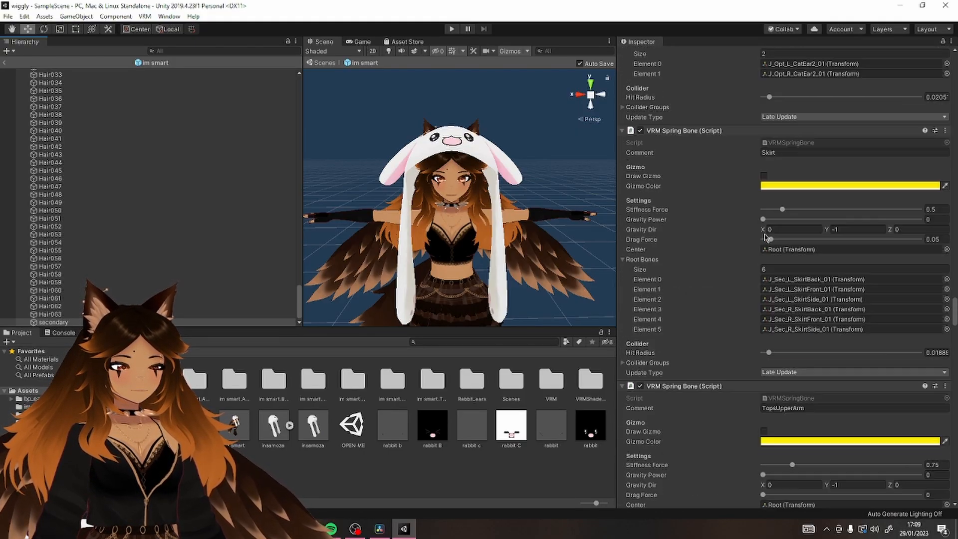
scroll(767, 237, "up", 3)
scroll(798, 195, "up", 3)
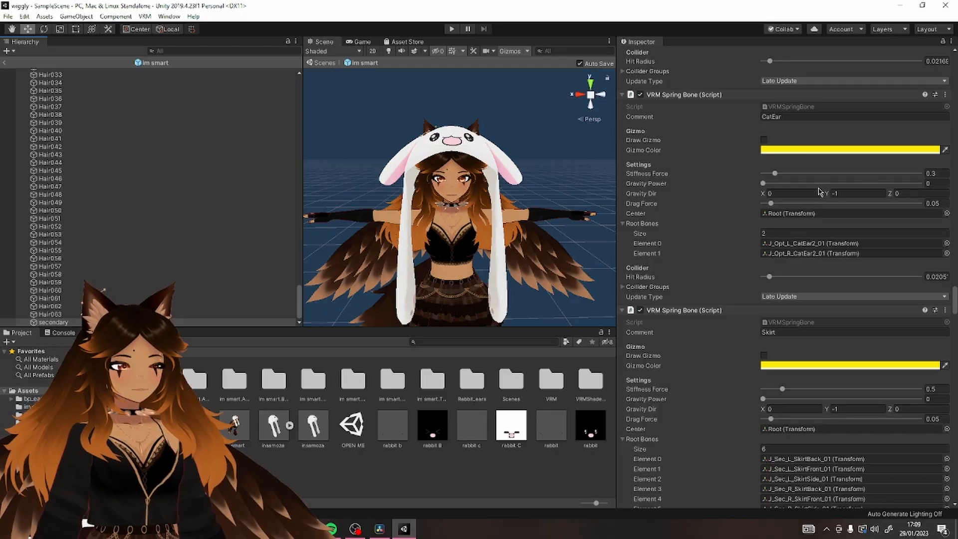
left_click_drag(776, 176, 767, 176)
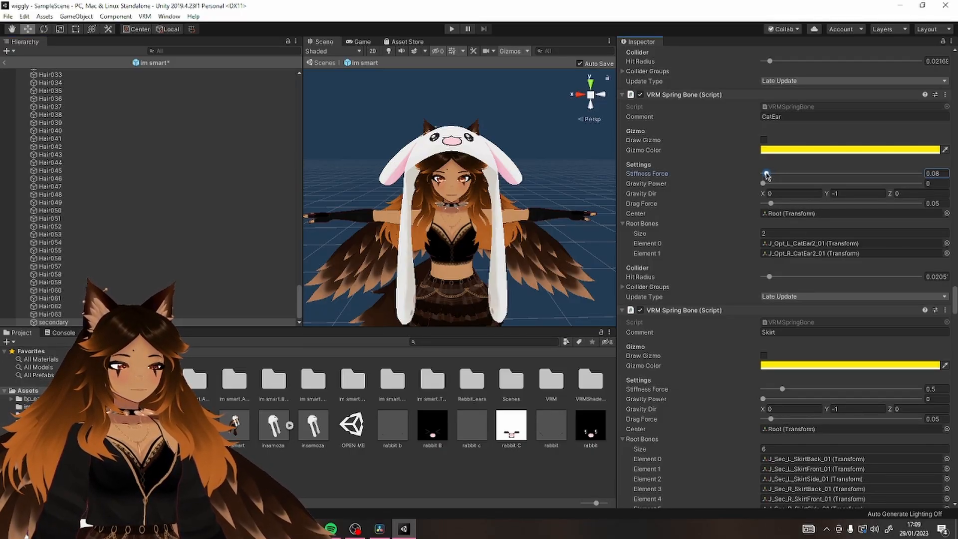
left_click(323, 62)
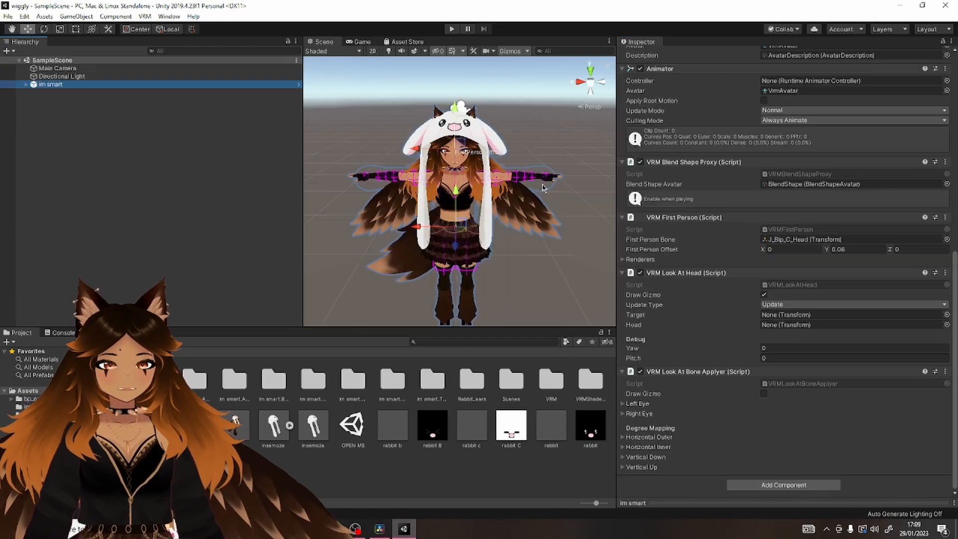